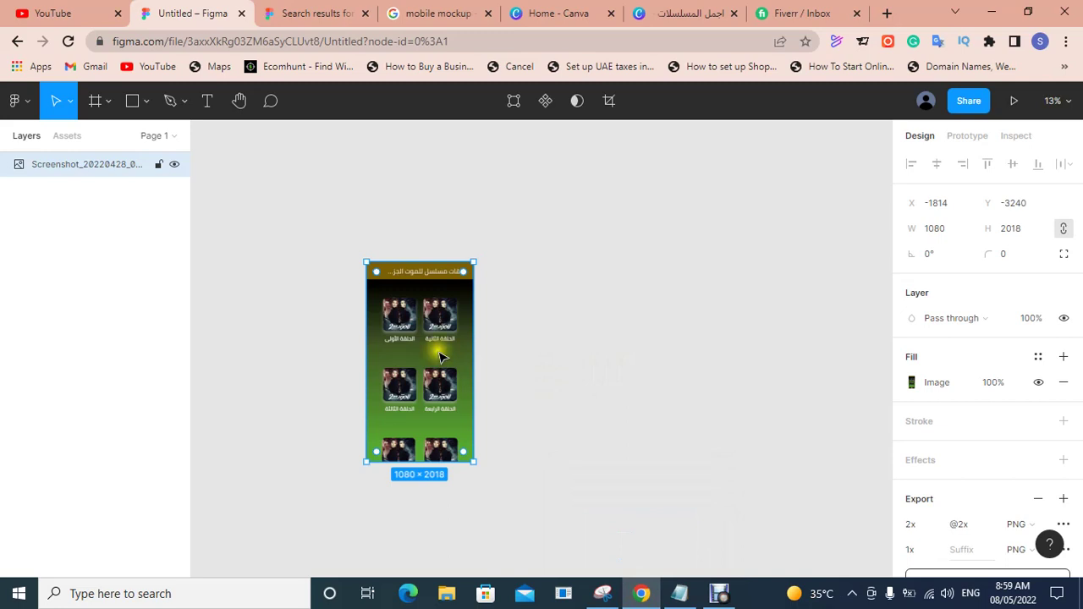
Step: Drag the 1080×2018 app screenshot up and left to X -2814, Y -3616
left_click_drag(444, 358, 334, 319)
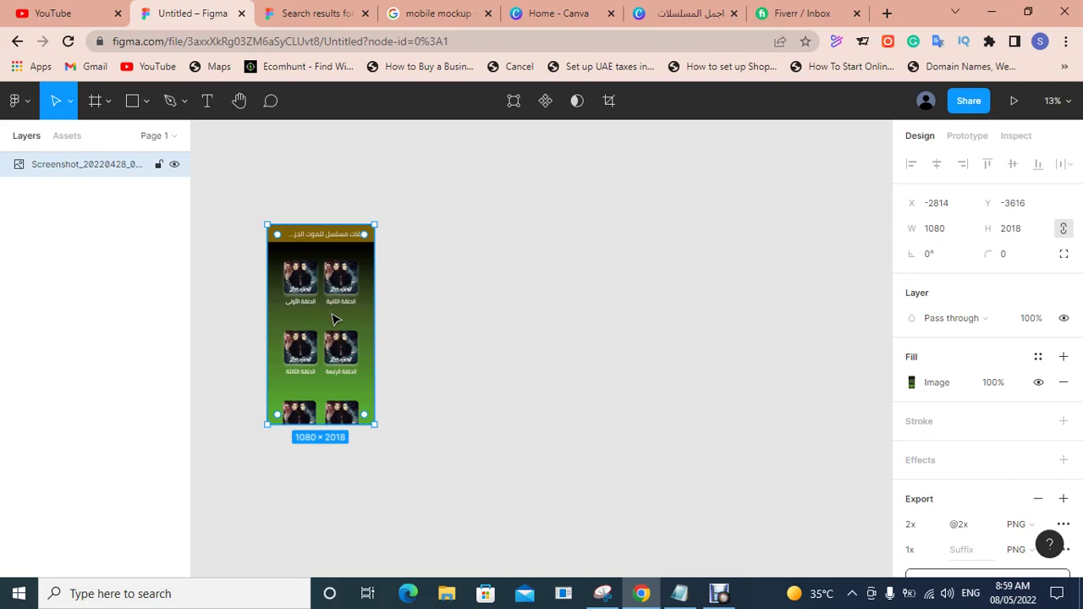
Step: Run Clay Mockups 3D from the screenshot's Plugins menu to get the iPhone 11 preview
right_click(332, 317)
mouse_move(364, 452)
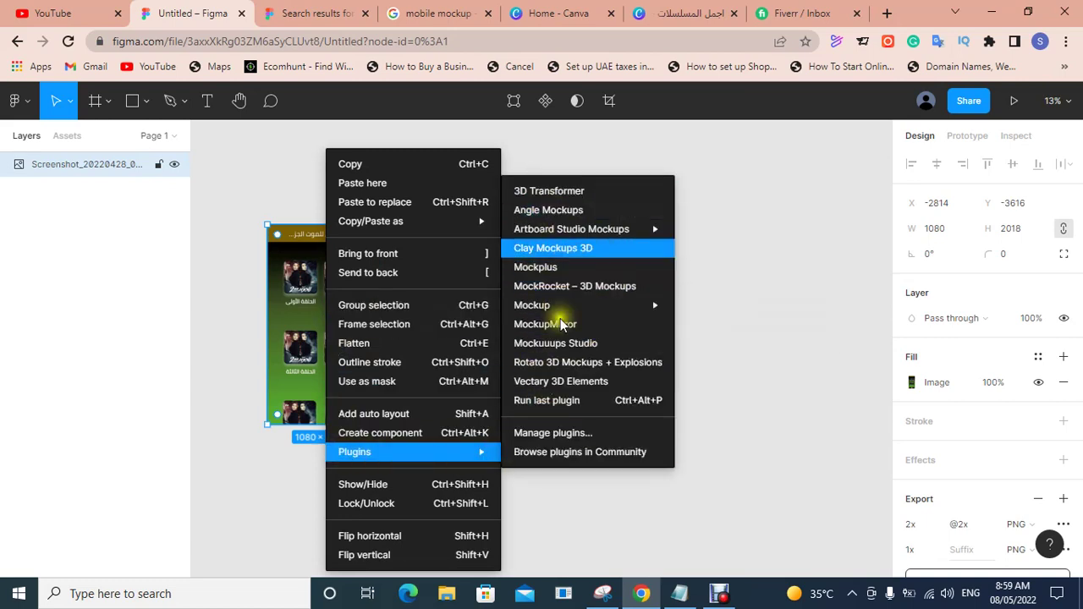
left_click(582, 250)
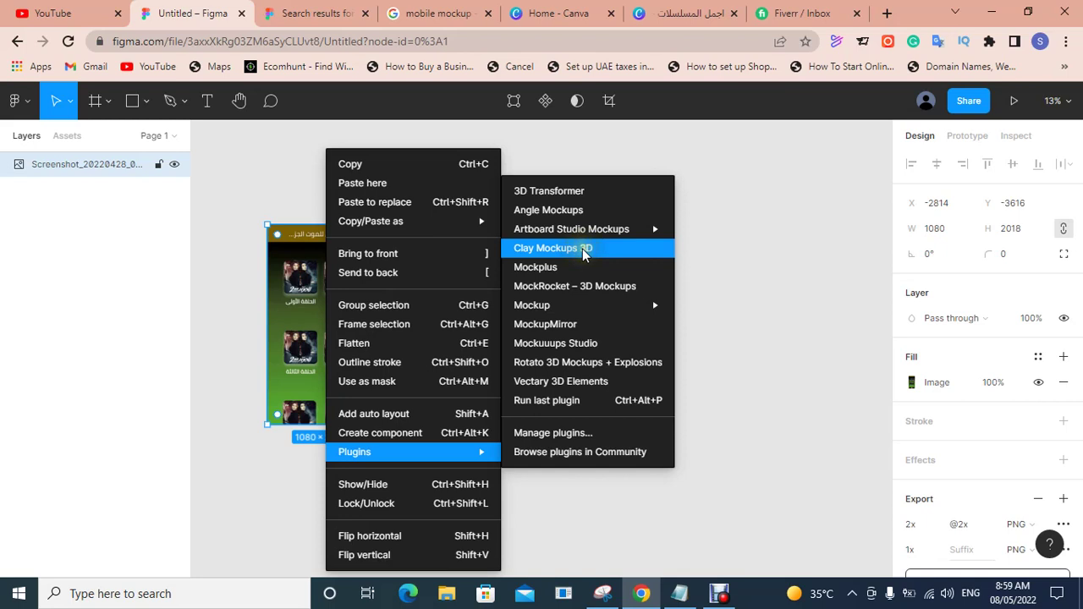
left_click(582, 250)
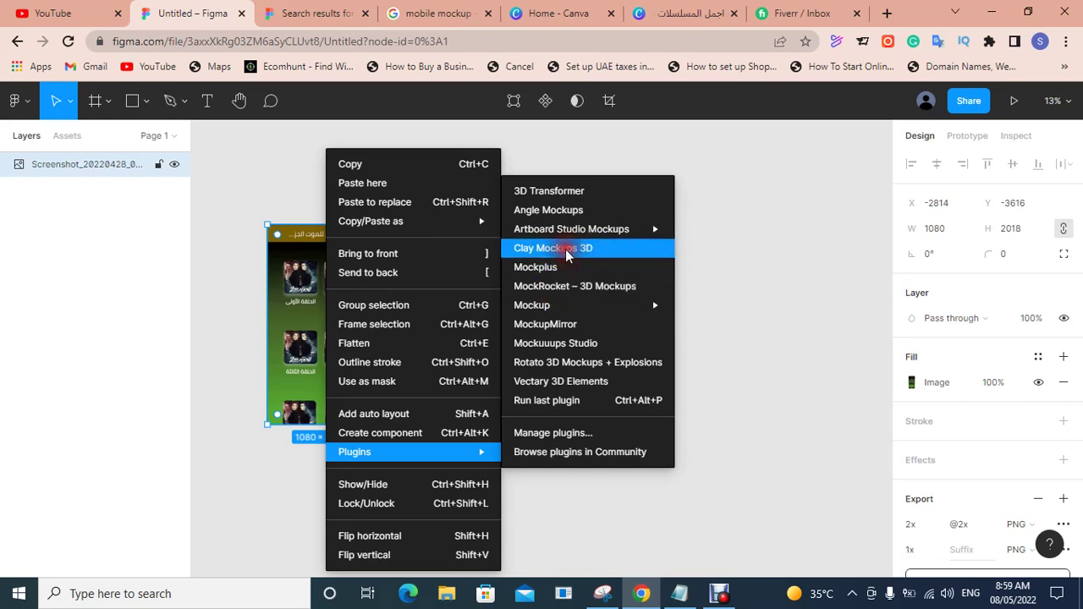
left_click(566, 252)
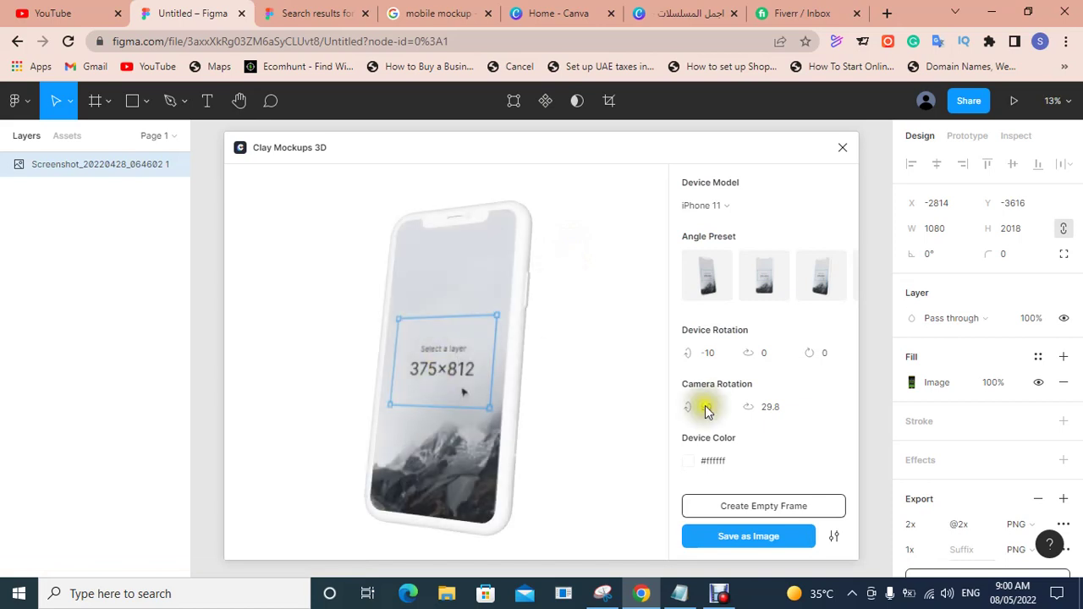
Step: Move the plugin window aside, tilt the iPhone 11 to camera rotation 84.5/0, and save as image
left_click(699, 139)
left_click_drag(699, 140, 612, 135)
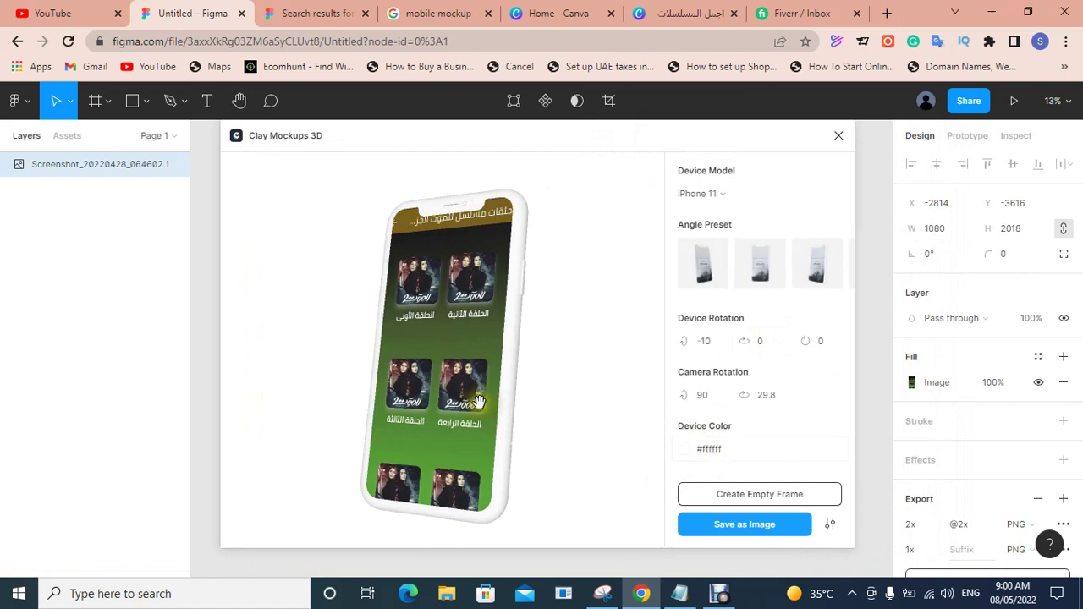
mouse_move(478, 401)
left_mouse_down()
mouse_move(540, 386)
mouse_move(495, 379)
mouse_move(541, 367)
mouse_move(614, 302)
mouse_move(479, 230)
mouse_move(326, 350)
mouse_move(476, 459)
mouse_move(578, 394)
mouse_move(582, 373)
mouse_move(556, 434)
mouse_move(483, 445)
mouse_move(580, 398)
mouse_move(614, 367)
mouse_move(615, 250)
mouse_move(611, 394)
mouse_move(668, 334)
mouse_move(551, 390)
mouse_move(483, 269)
mouse_move(522, 307)
mouse_move(449, 246)
mouse_move(324, 334)
mouse_move(522, 418)
mouse_move(580, 358)
mouse_move(587, 381)
mouse_move(620, 392)
mouse_move(692, 322)
mouse_move(493, 426)
mouse_move(429, 412)
mouse_move(473, 333)
mouse_move(479, 355)
mouse_move(578, 358)
mouse_move(576, 306)
mouse_move(565, 326)
mouse_move(592, 316)
left_mouse_up()
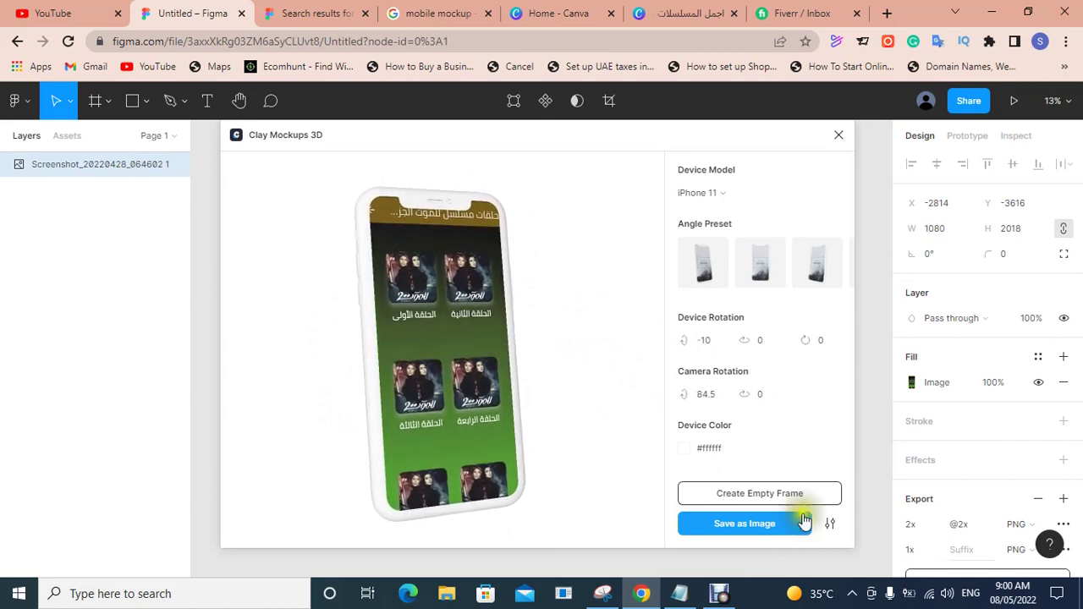
left_click(754, 523)
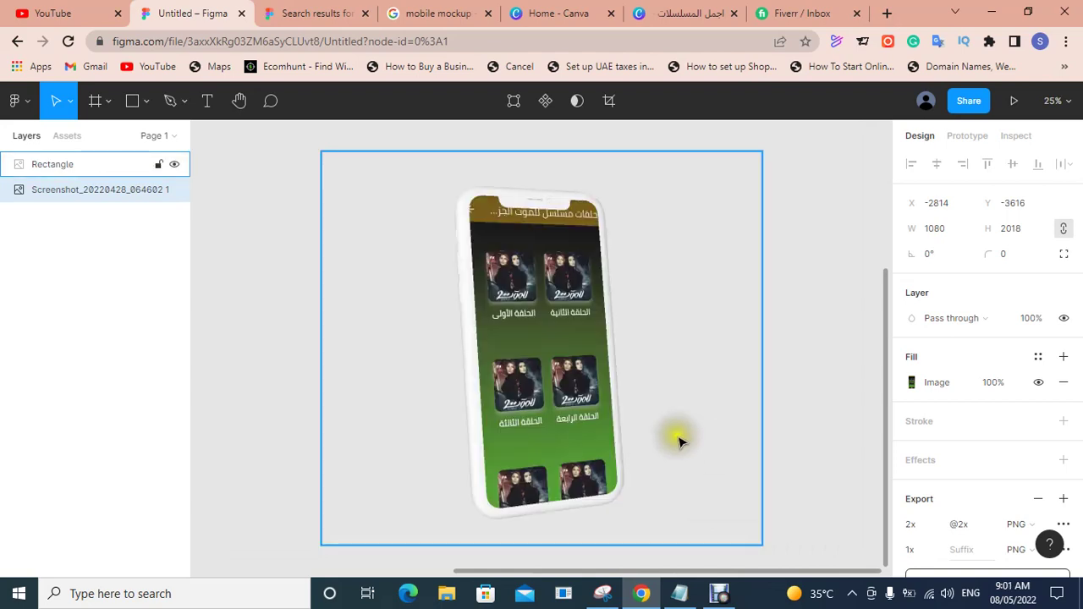
Step: Zoom out to 13% and enlarge the phone mockup Rectangle to 3328×2988
scroll(752, 422, "up", 1)
scroll(753, 418, "down", 1)
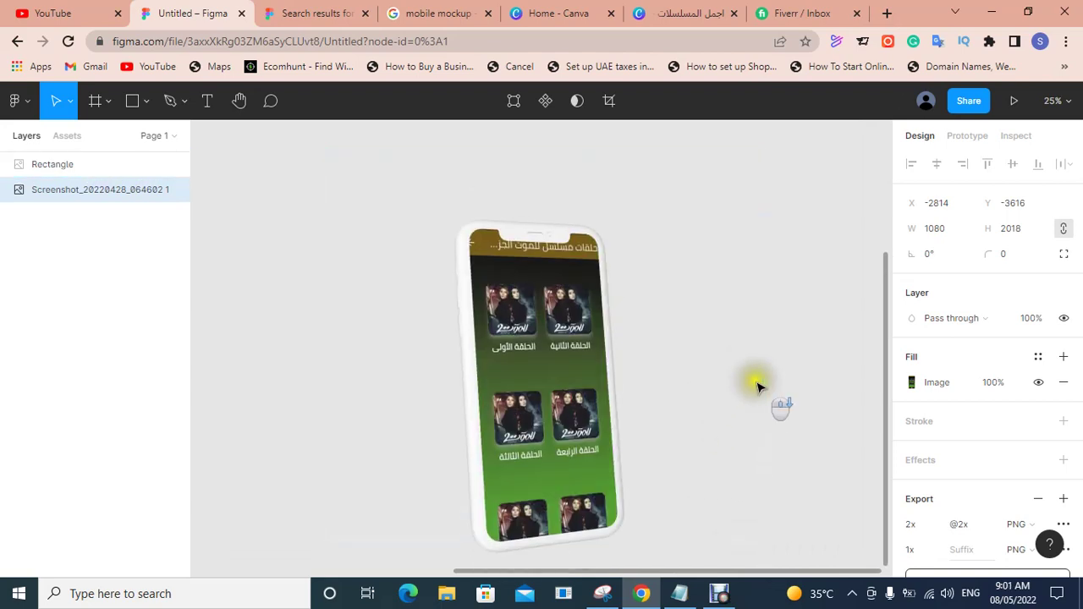
left_click(1050, 99)
left_click(967, 199)
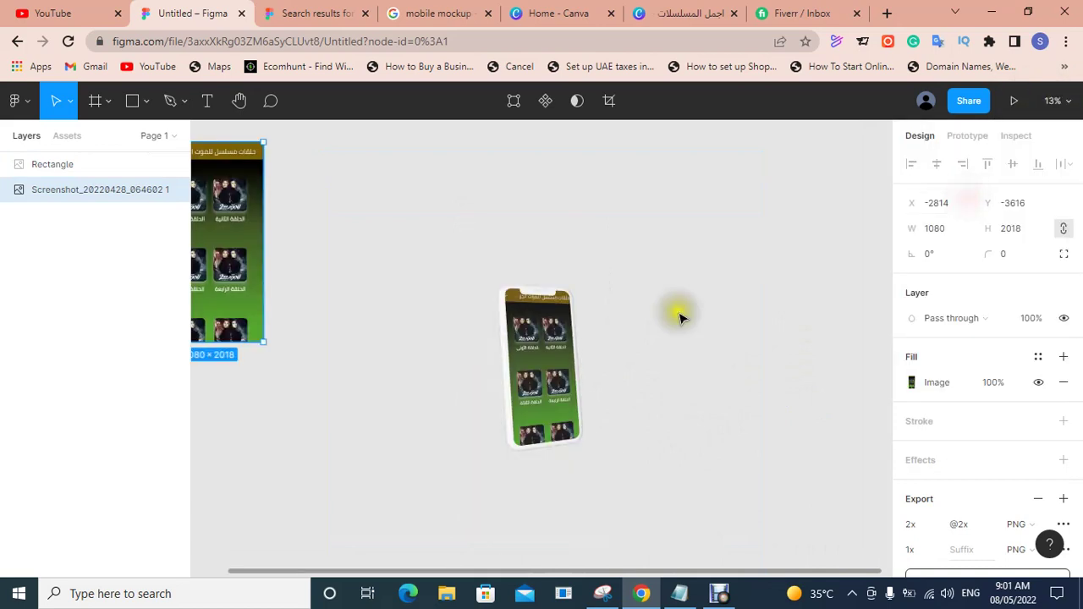
left_click(554, 376)
left_click_drag(656, 262, 760, 169)
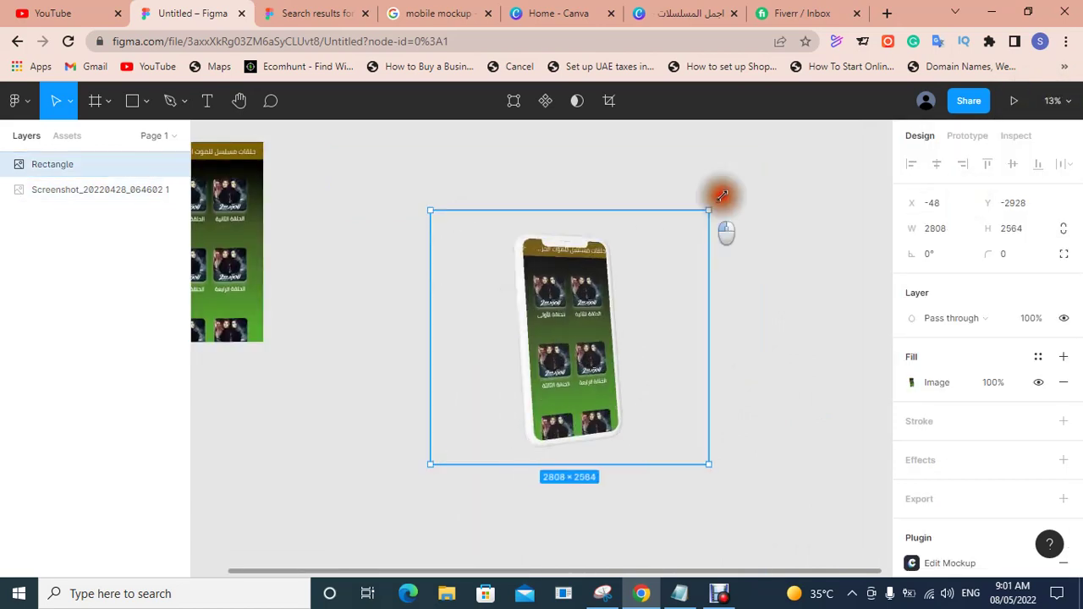
Step: Export the Rectangle as a 1x PNG with overlapping layers included
scroll(1013, 444, "down", 2)
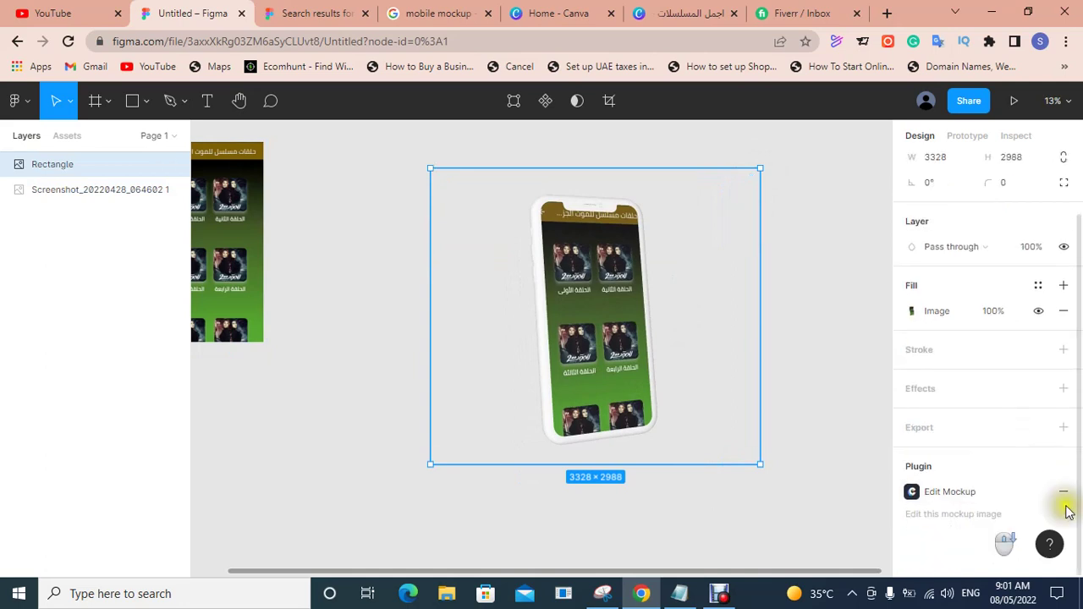
left_click(1064, 428)
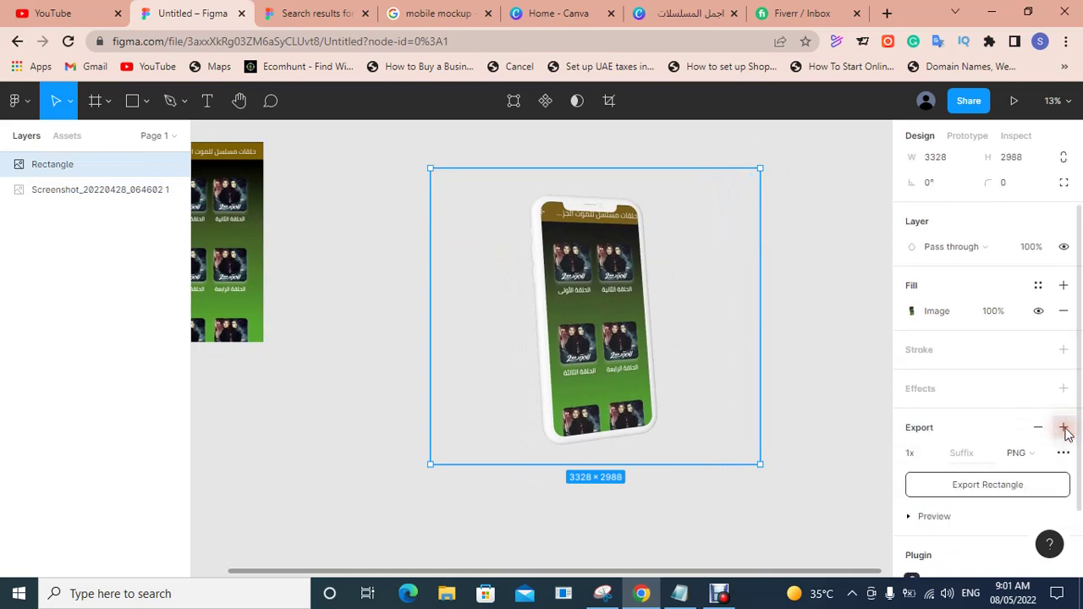
left_click(1063, 453)
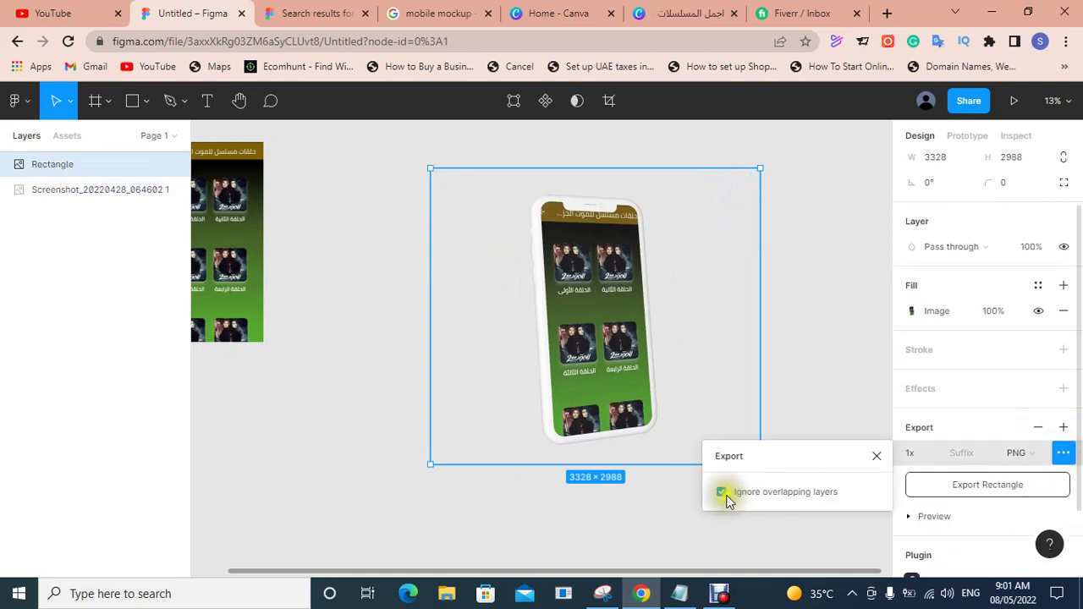
left_click(721, 493)
left_click(1006, 487)
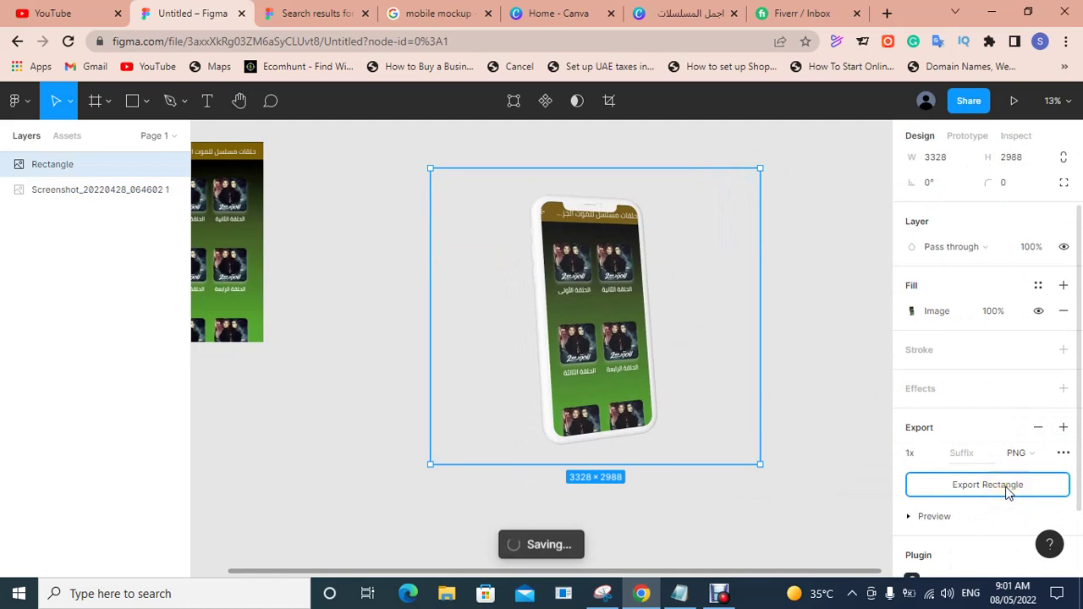
Step: Open the downloaded Rectangle.png in Photos and enter edit mode
left_click(87, 557)
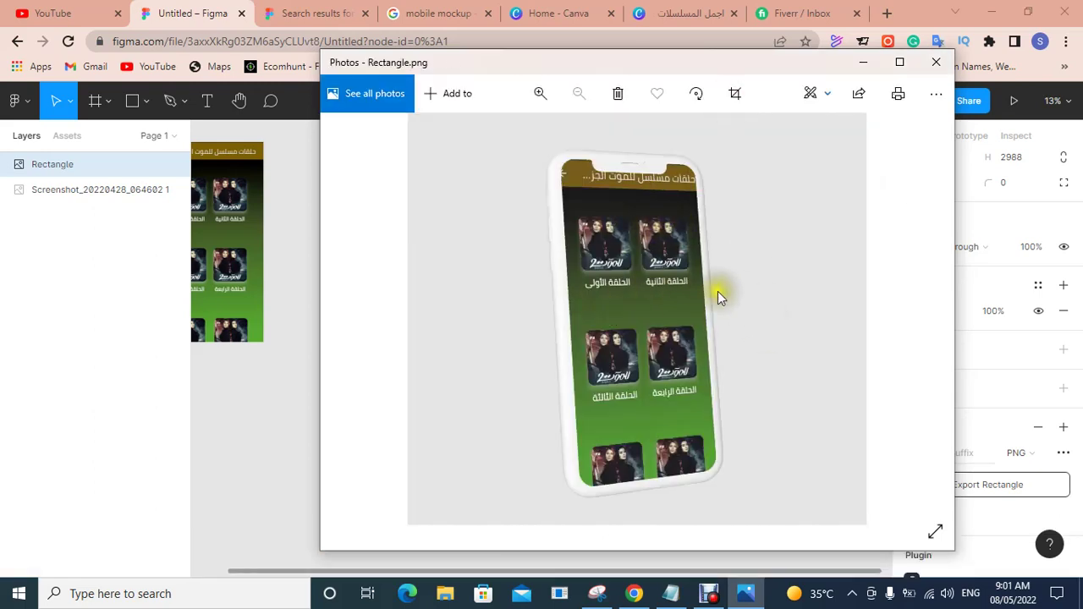
scroll(717, 292, "up", 3)
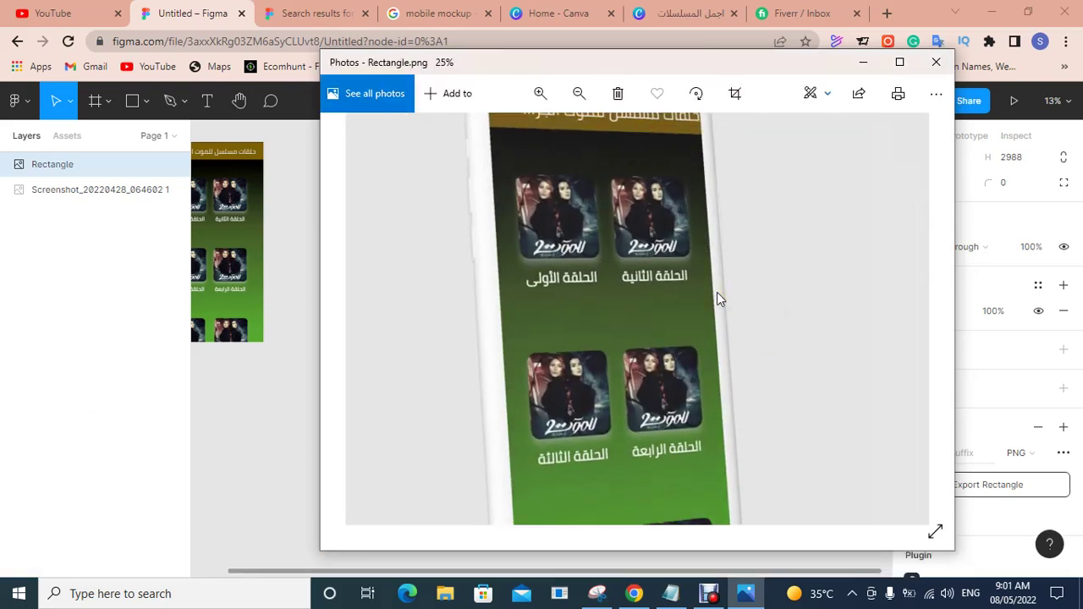
scroll(716, 292, "down", 3)
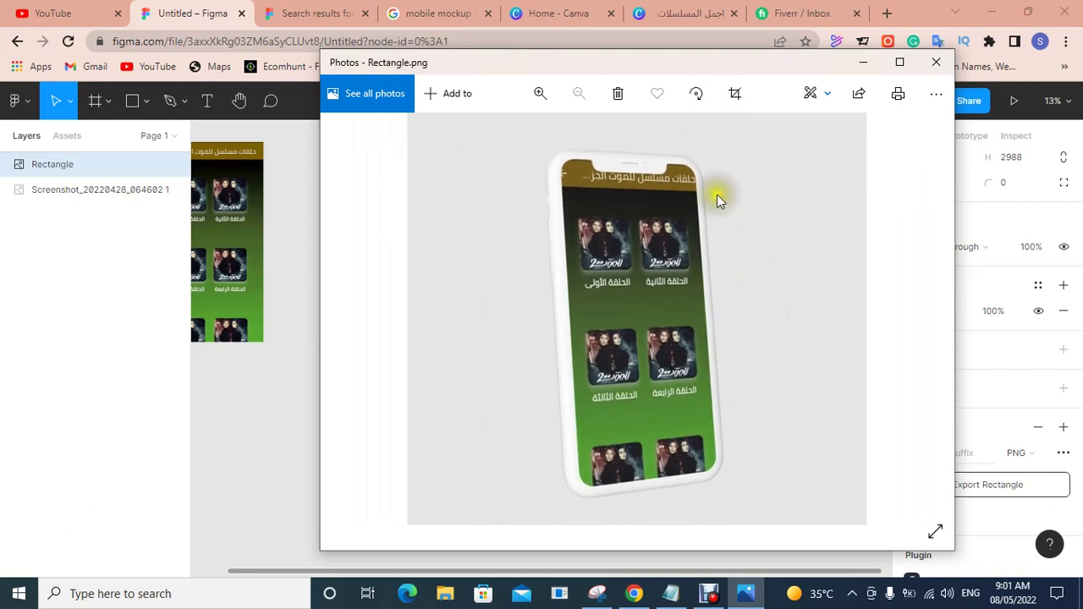
left_click(736, 102)
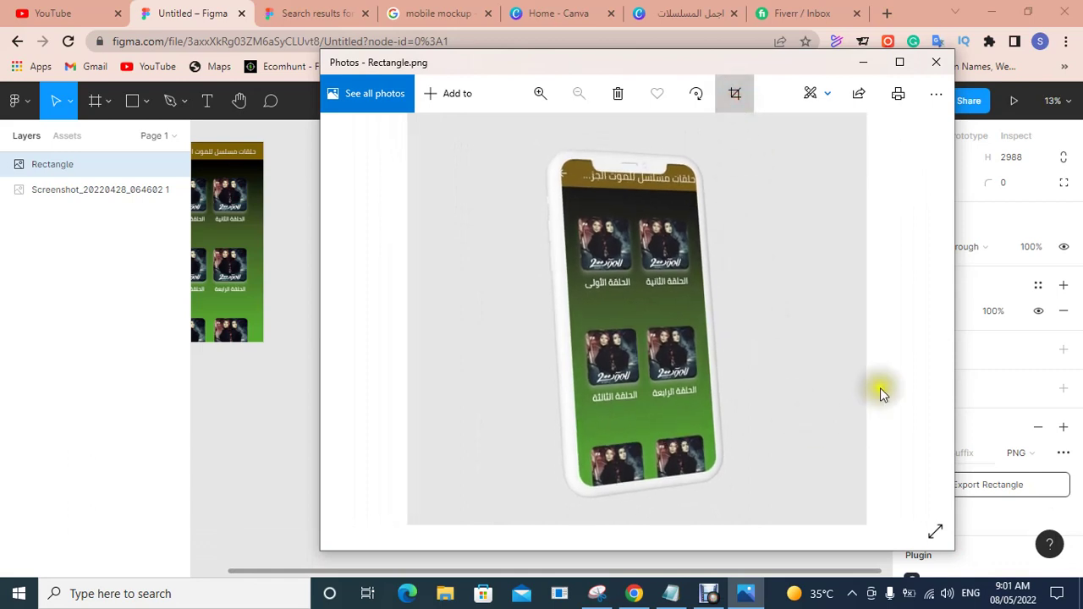
left_click(734, 94)
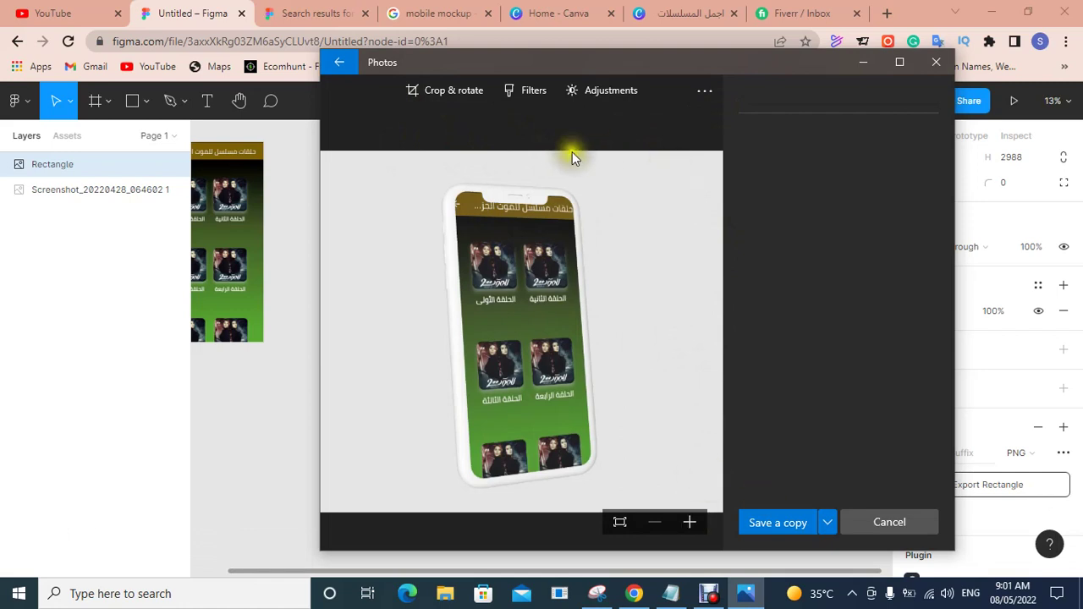
Step: Crop the image tightly around the phone, then close Photos to return to Figma
left_click(421, 97)
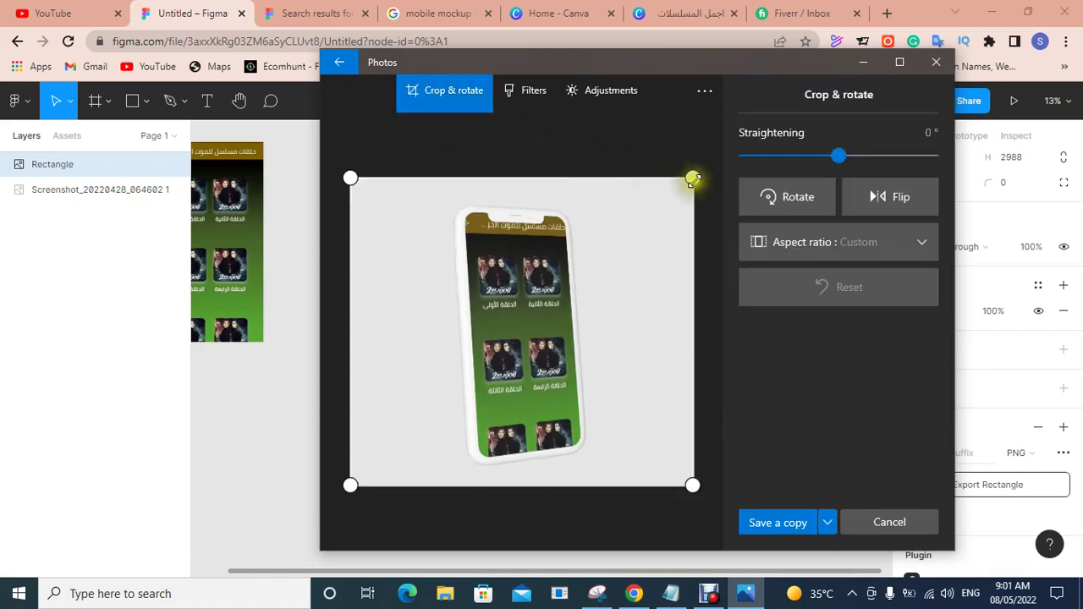
left_click_drag(693, 179, 594, 186)
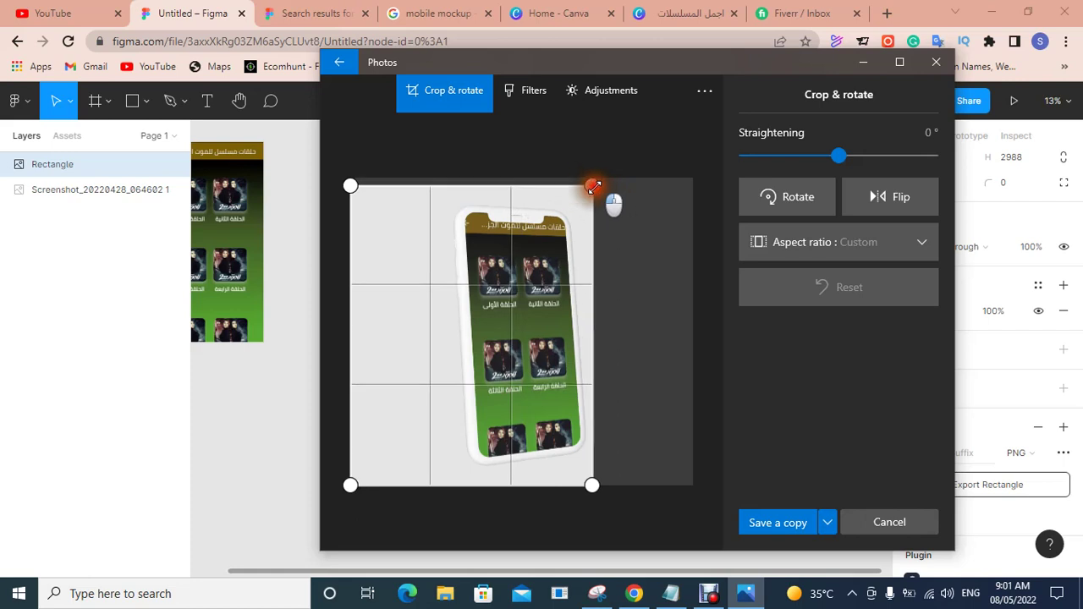
left_click_drag(367, 514, 483, 505)
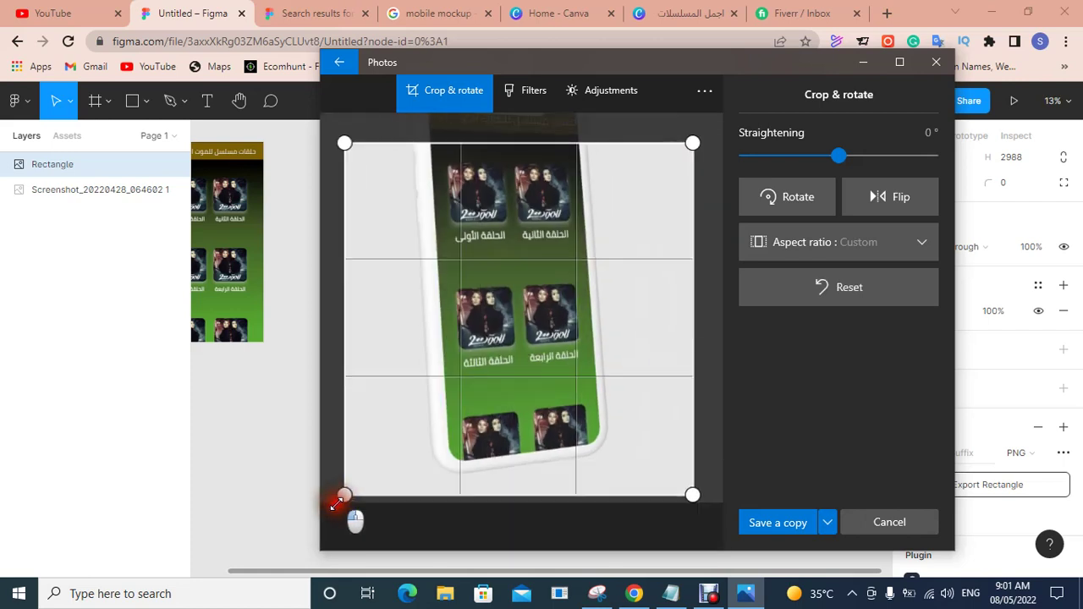
mouse_move(358, 157)
left_mouse_down()
mouse_move(359, 111)
mouse_move(382, 169)
left_mouse_up()
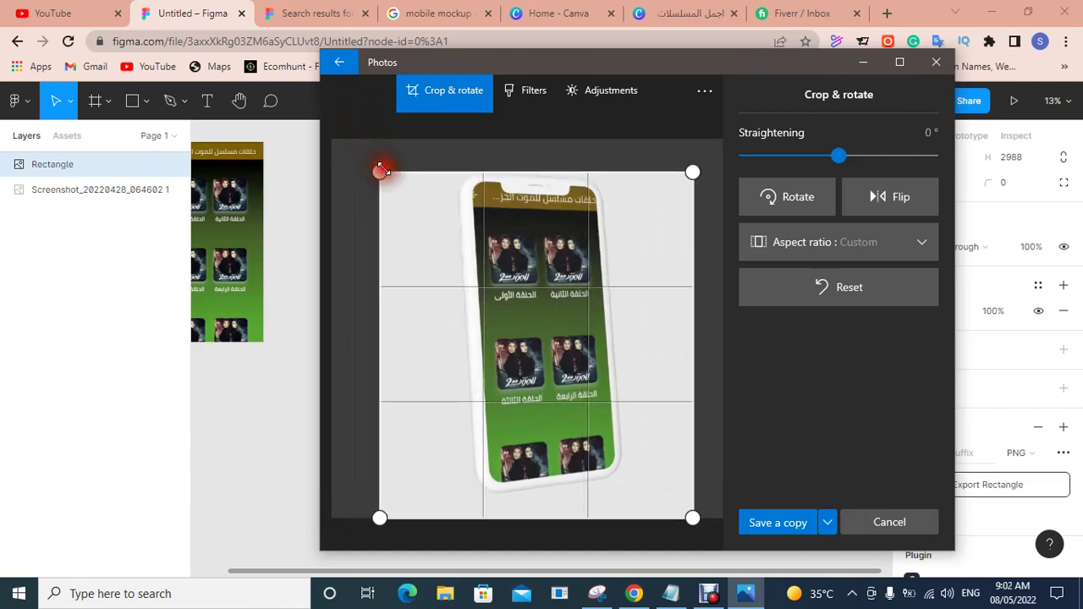
left_click_drag(357, 512, 423, 495)
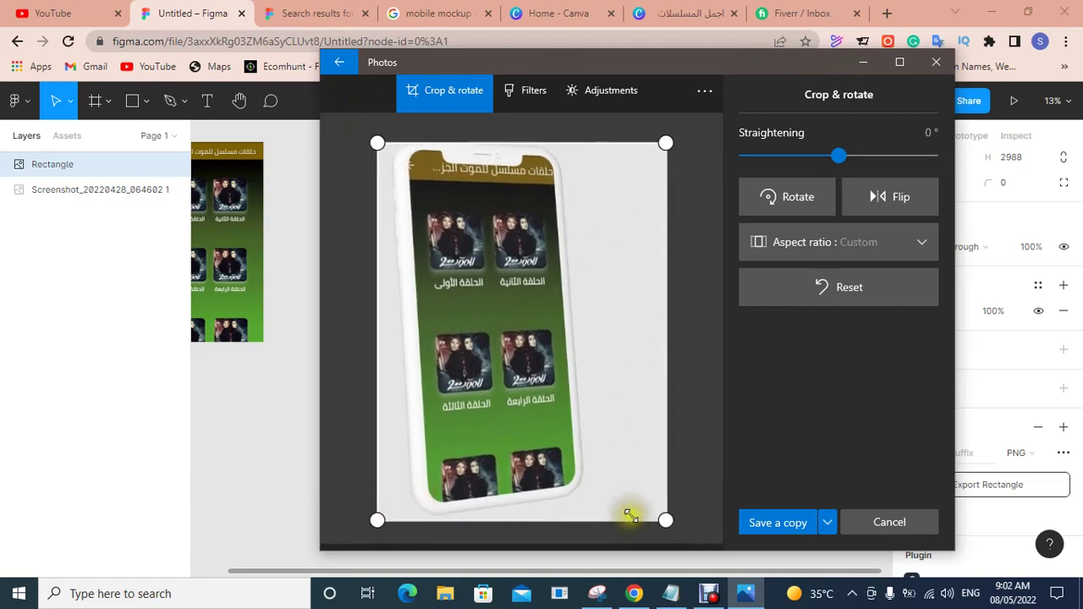
left_click_drag(630, 515, 592, 502)
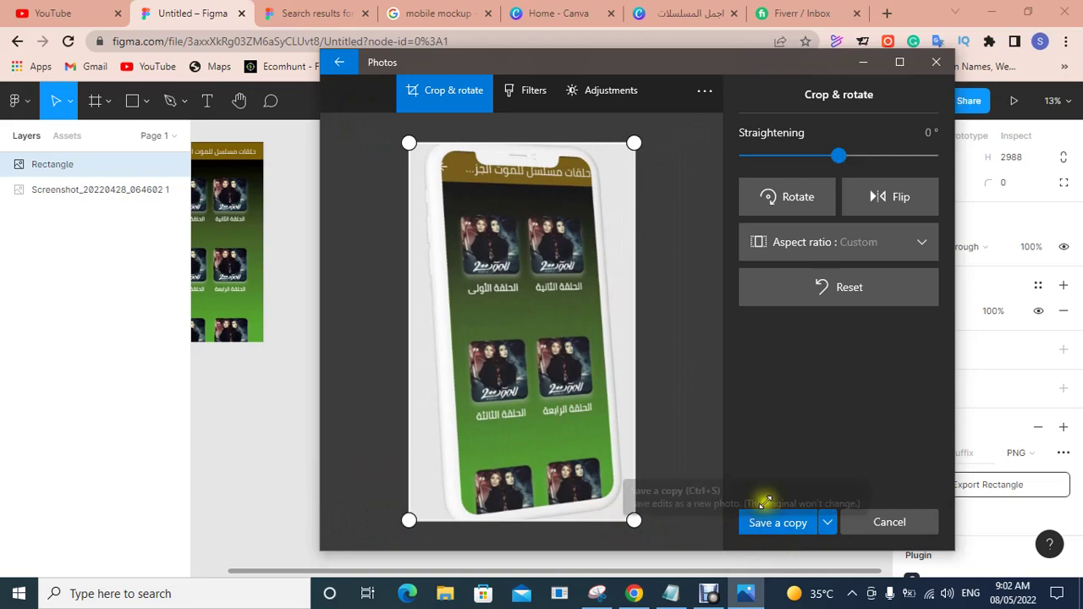
left_click(943, 66)
left_click(812, 364)
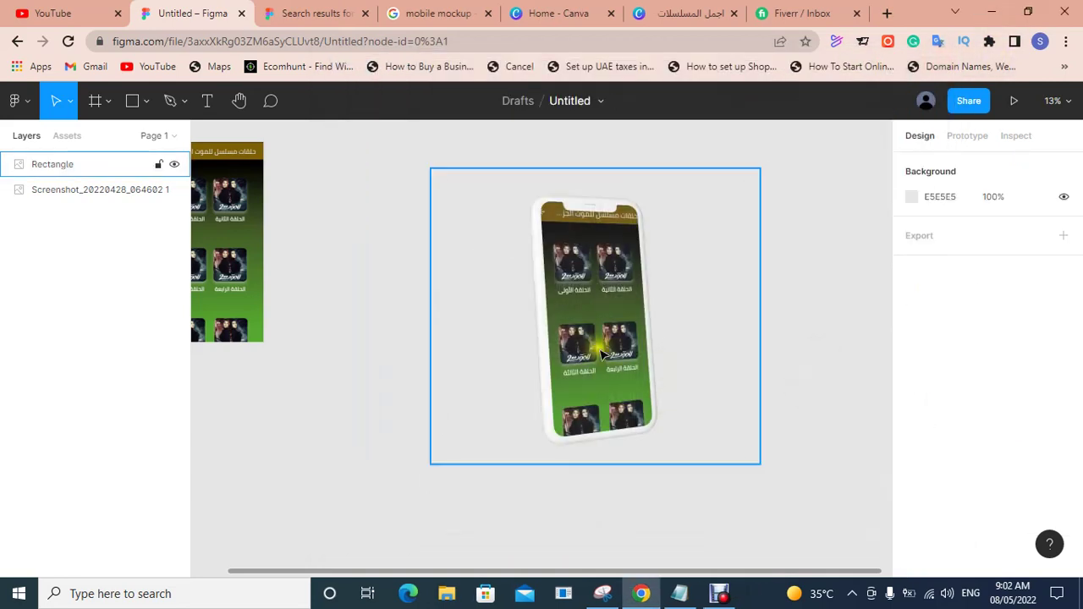
Step: Resize the phone mockup to 2088×1860 and move it to X -2528, Y -1344
left_click_drag(602, 355, 518, 404)
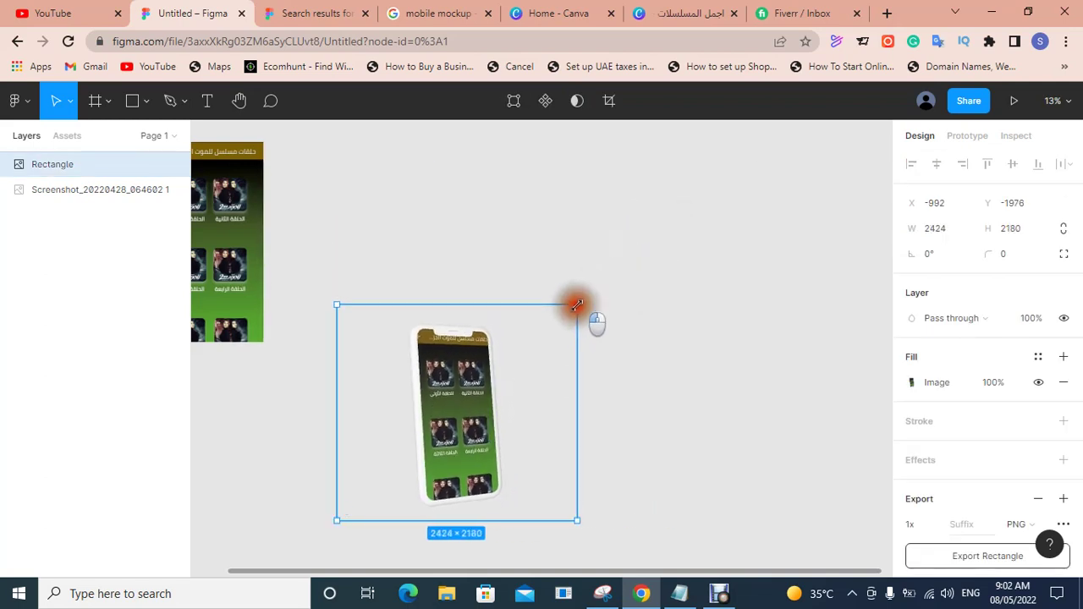
left_click_drag(620, 271, 544, 336)
mouse_move(481, 423)
left_mouse_down()
mouse_move(436, 446)
mouse_move(324, 462)
left_mouse_up()
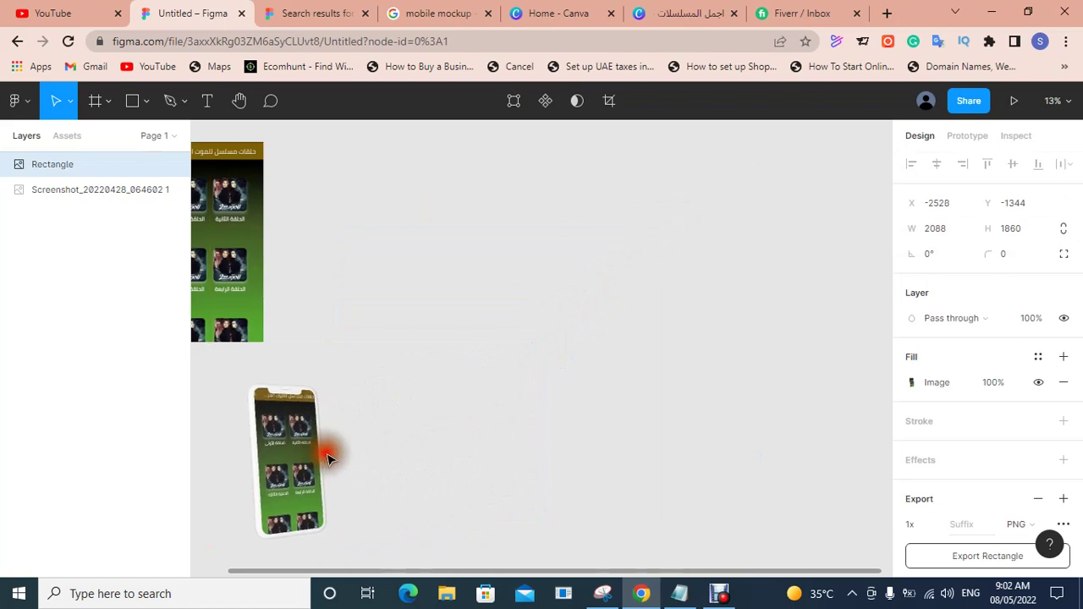
Step: Search Google for 'office pictures' in a new tab and show image results
left_click(887, 13)
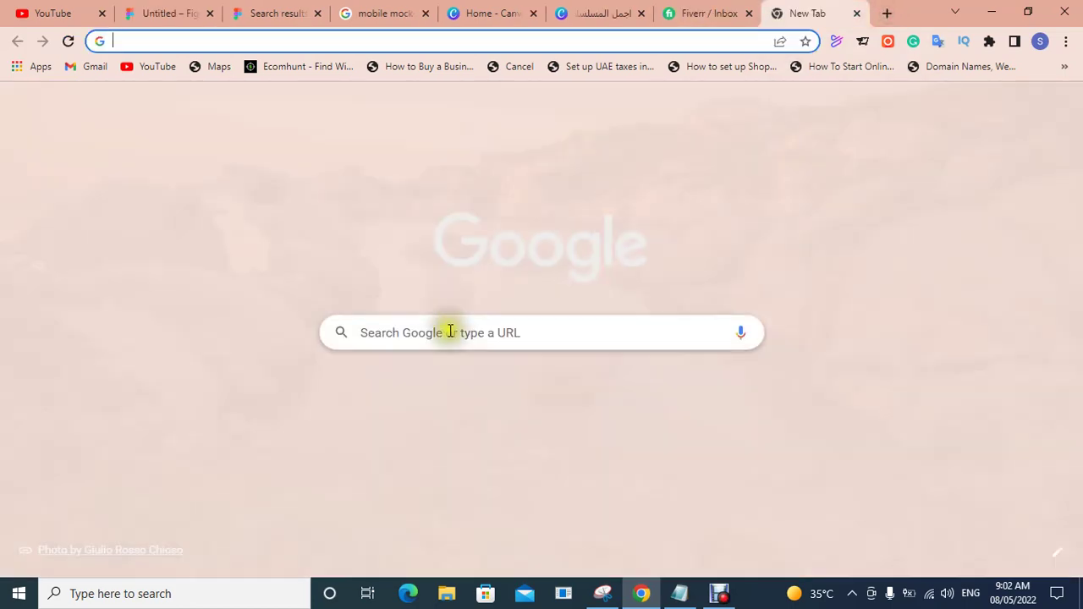
left_click(451, 331)
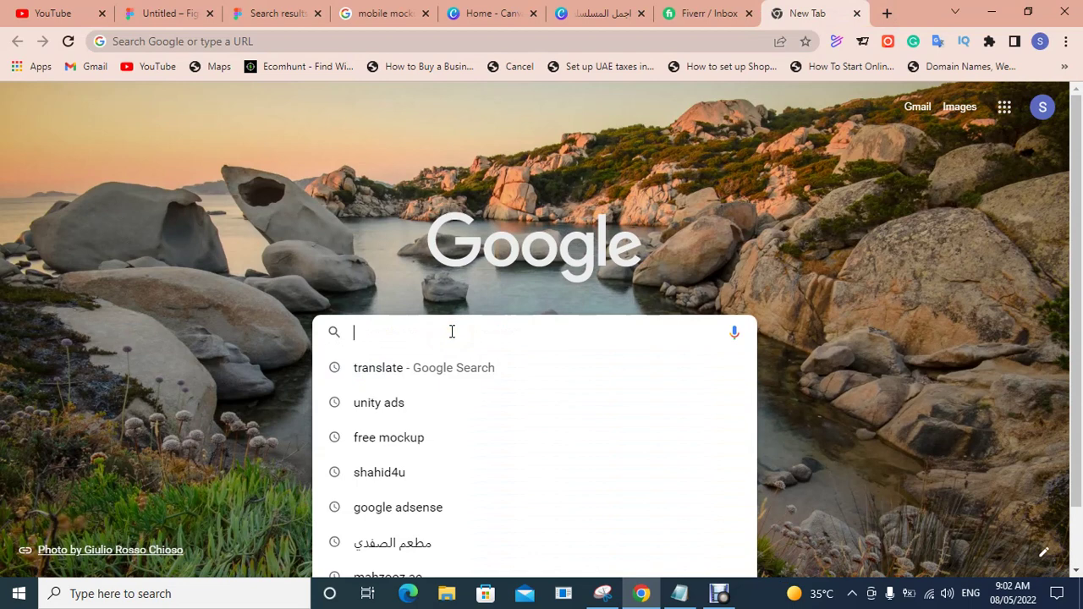
type("office")
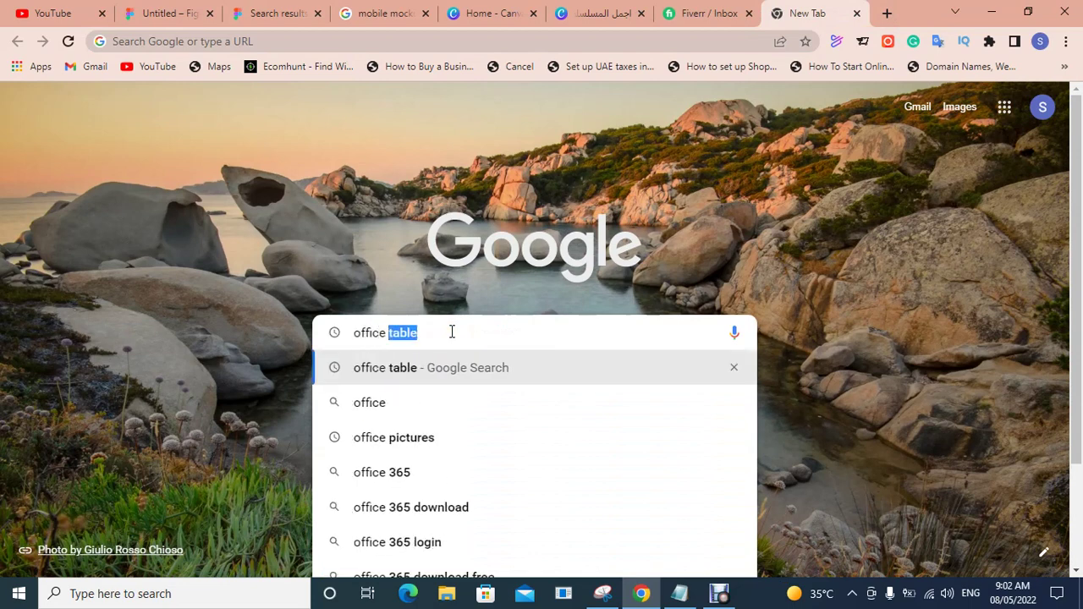
key("Down")
key("Down")
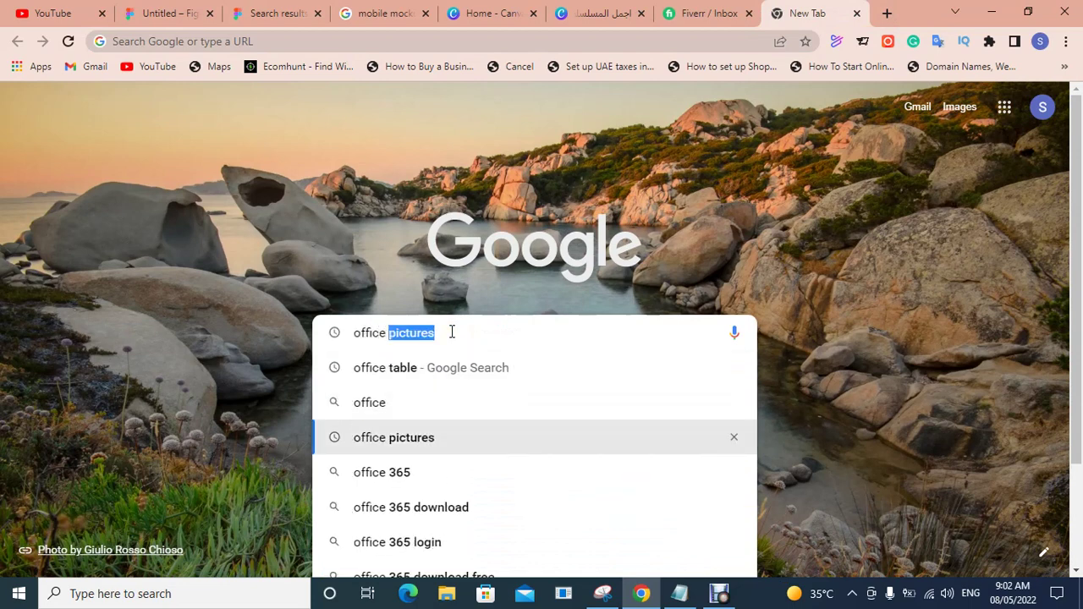
key("Return")
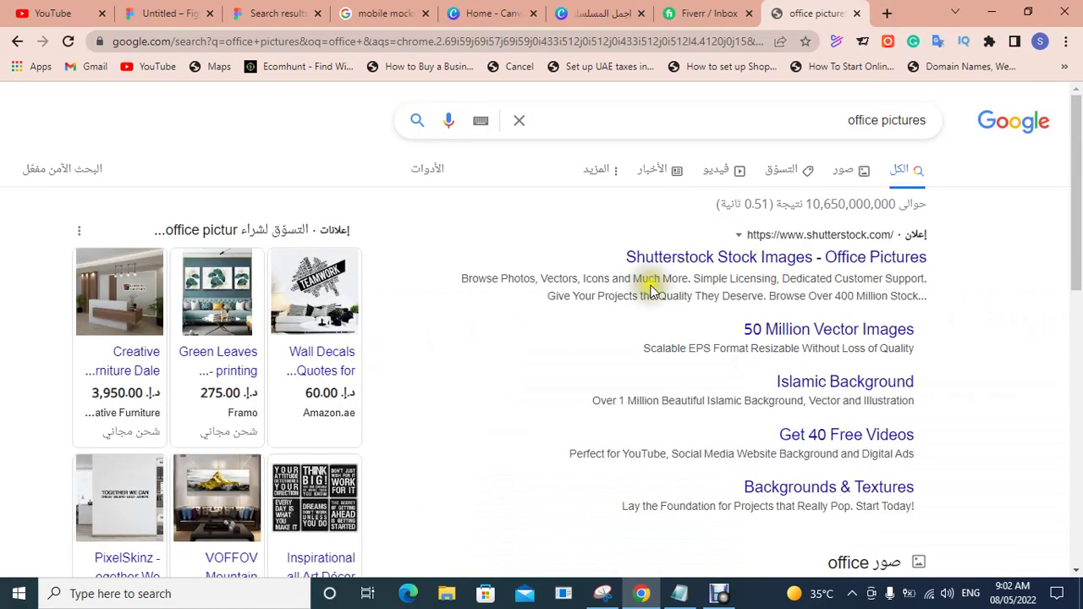
left_click(844, 173)
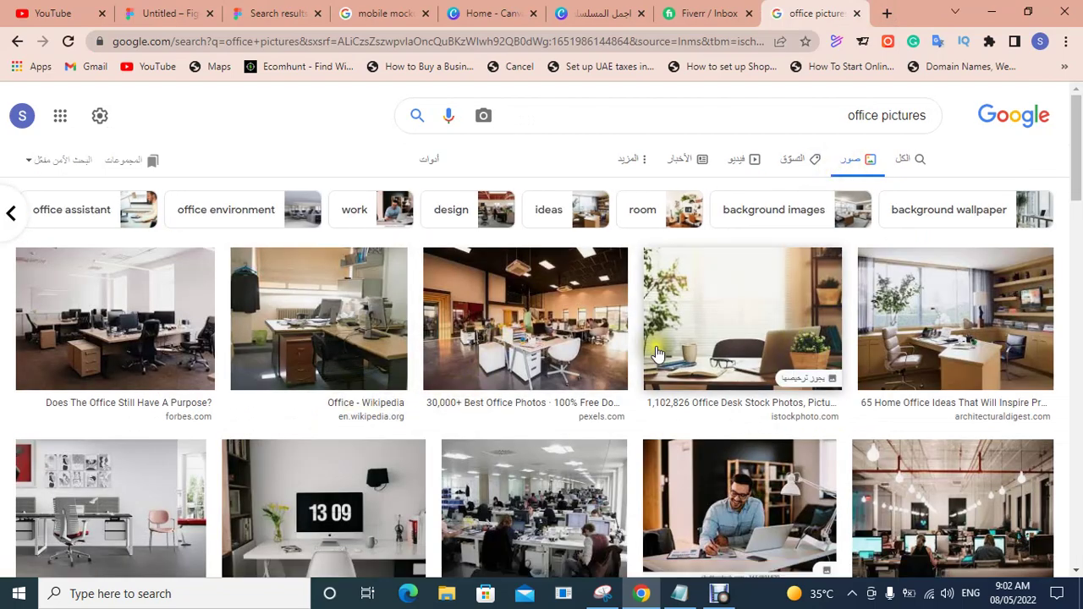
Step: Preview the white desk photo showing 13 09, then cancel its Save image as dialog
scroll(658, 352, "down", 1)
left_click(306, 418)
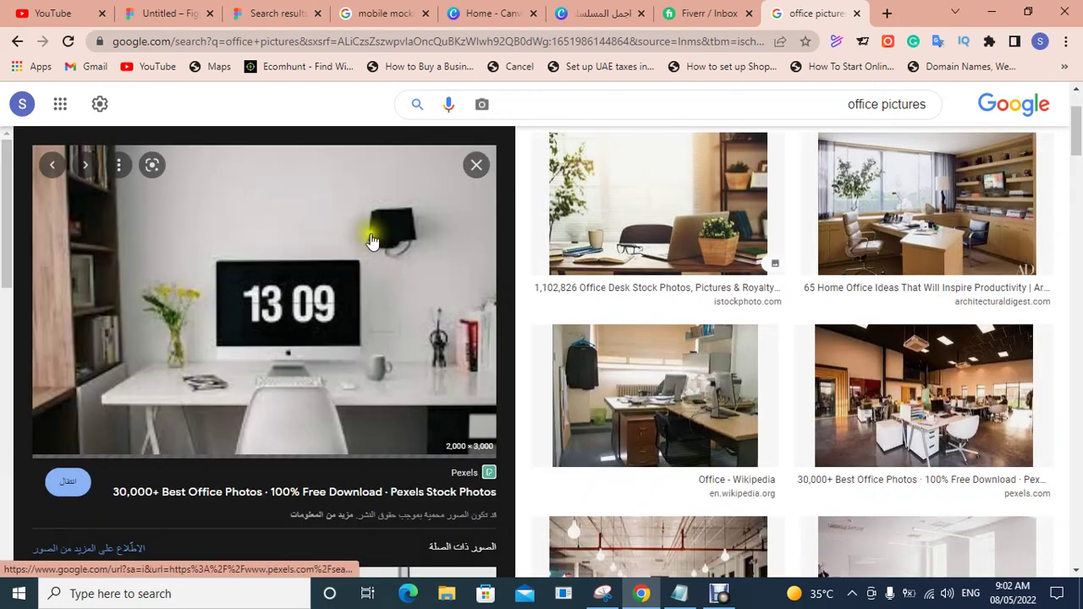
right_click(370, 239)
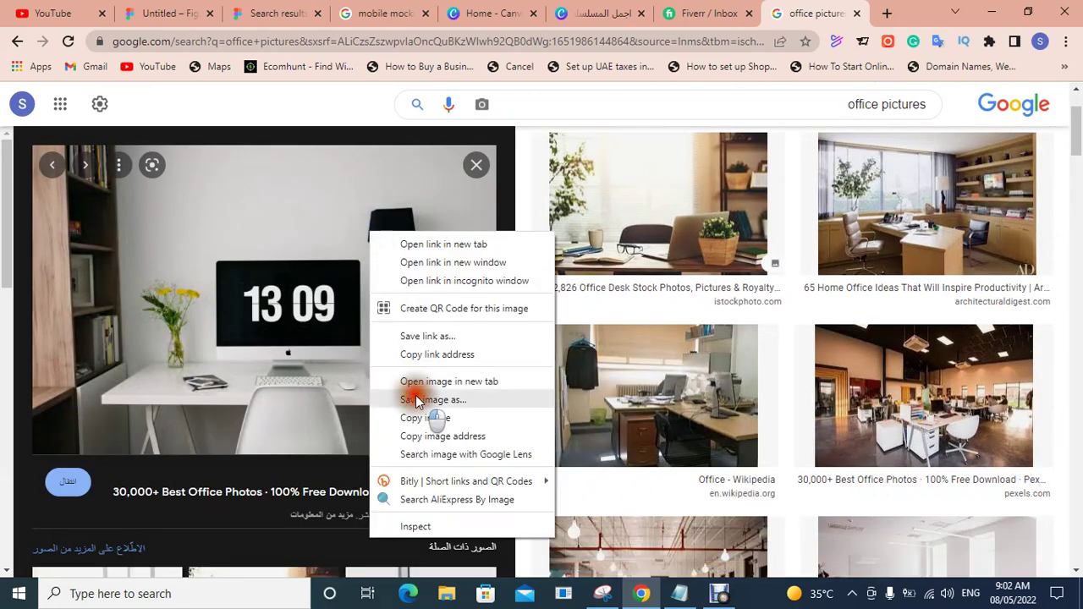
left_click(417, 398)
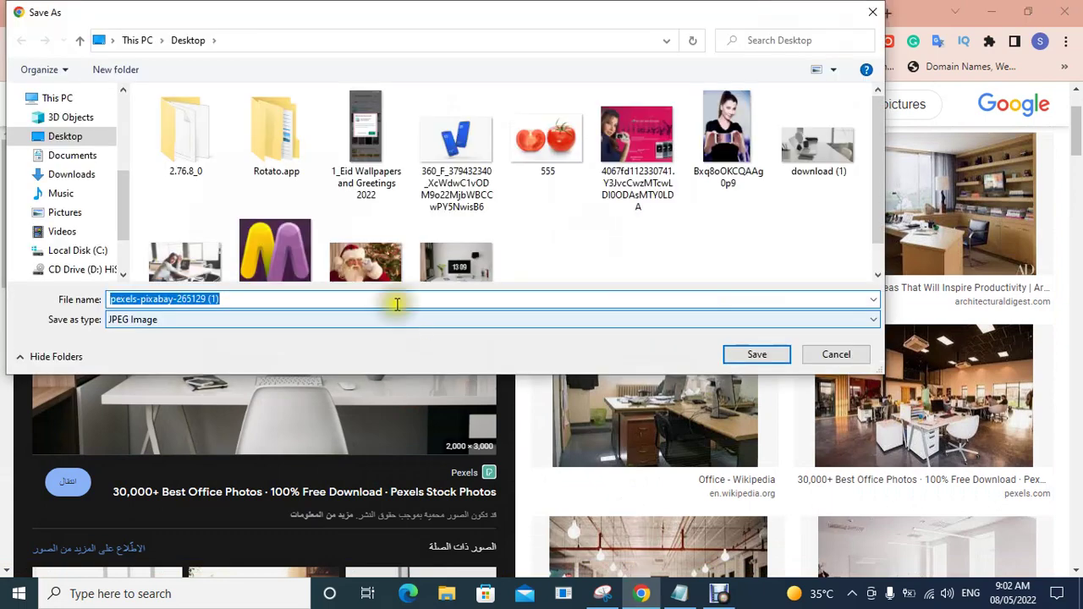
left_click(834, 355)
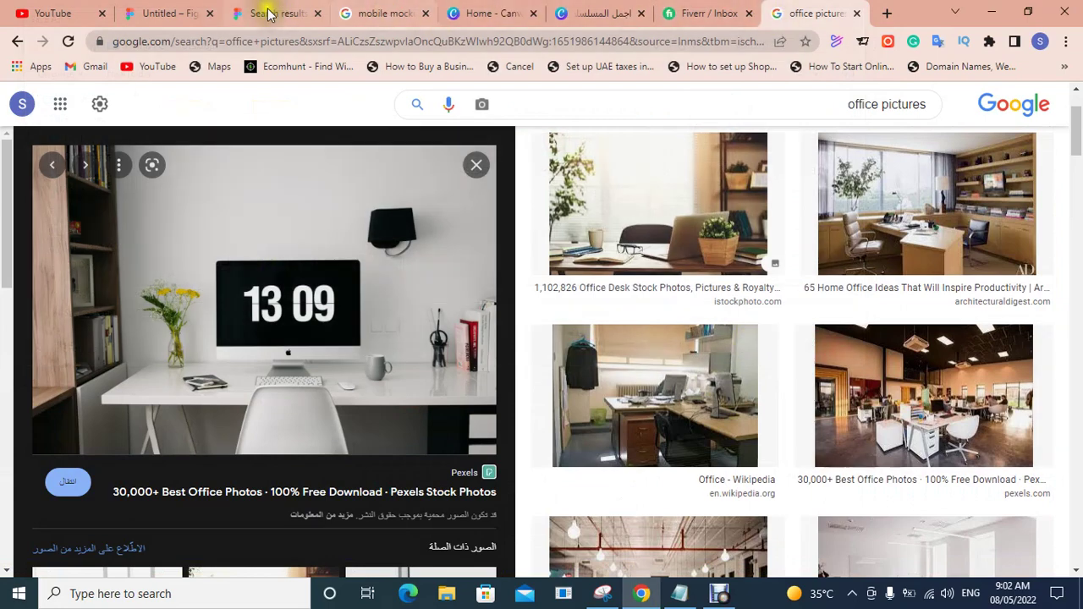
Step: Drag pexels-pixabay-265129 from the Desktop folder onto the Figma canvas and move it up
left_click(181, 10)
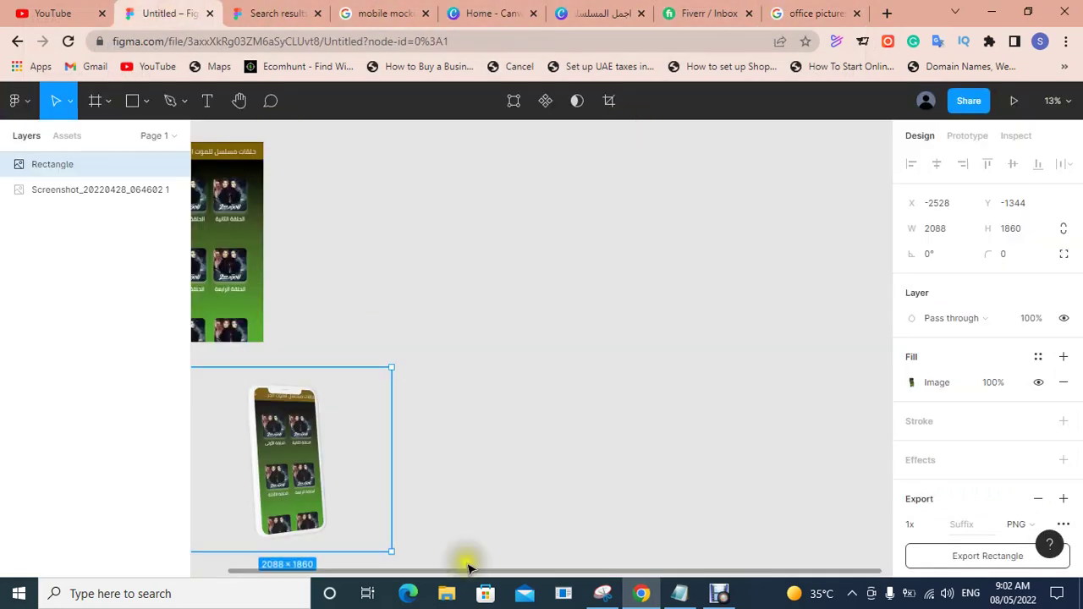
left_click(447, 594)
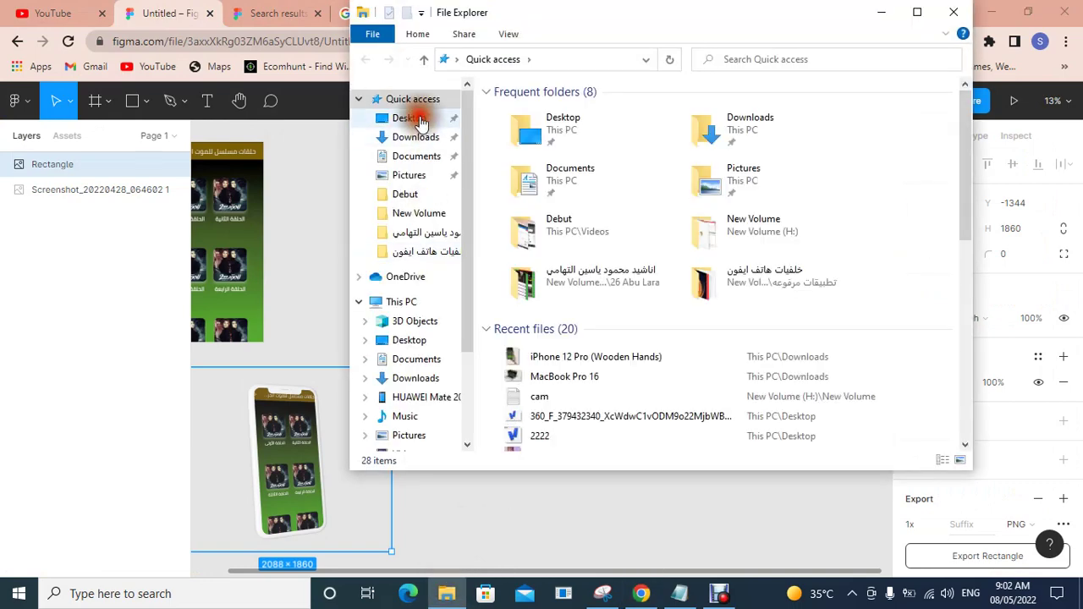
left_click(409, 119)
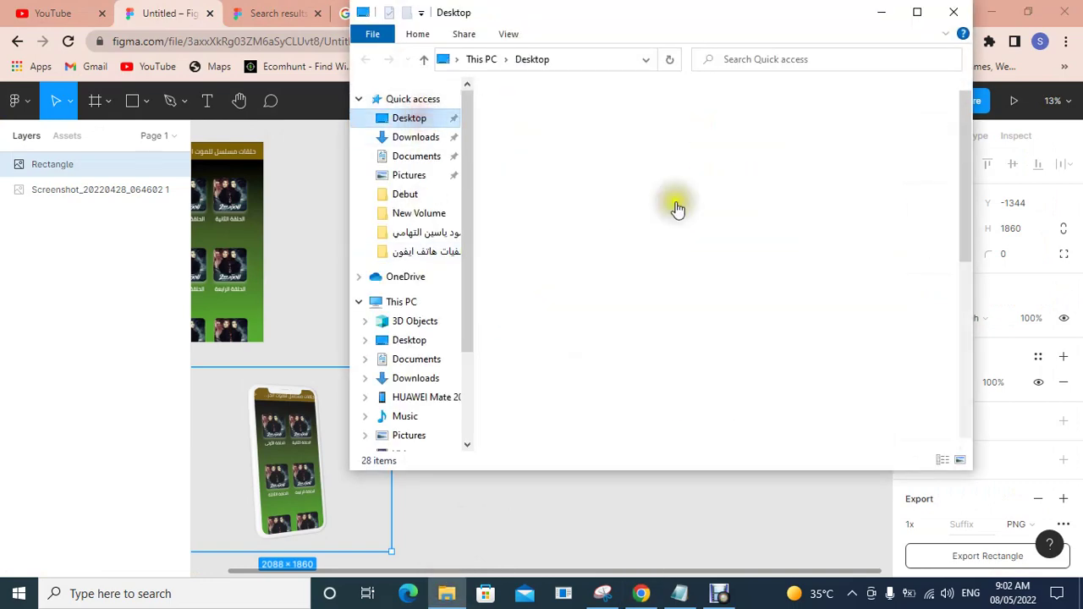
scroll(719, 280, "down", 3)
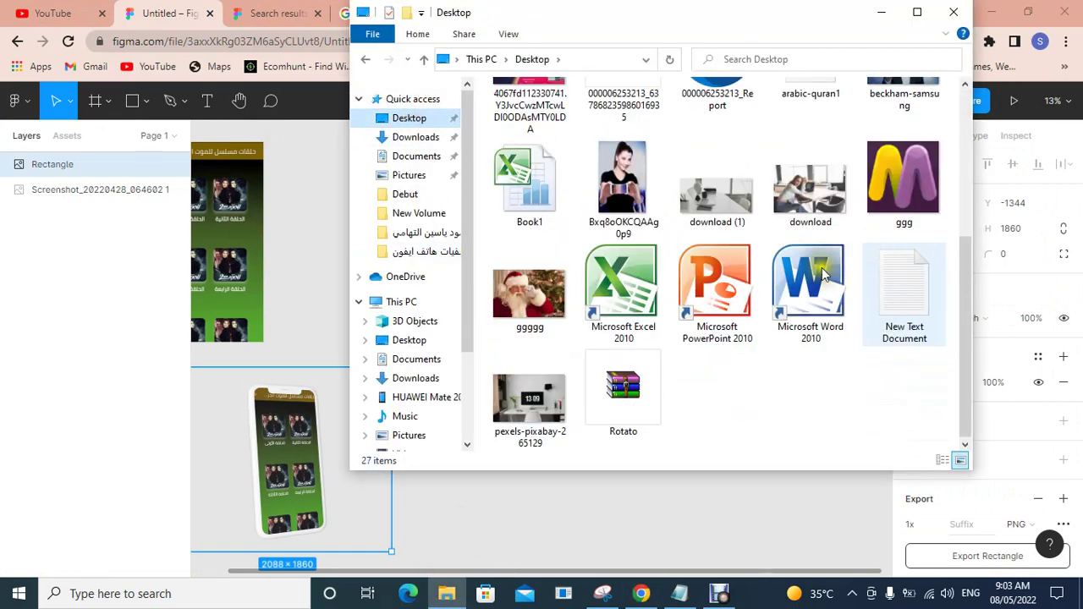
left_click(526, 417)
left_click_drag(526, 418, 527, 548)
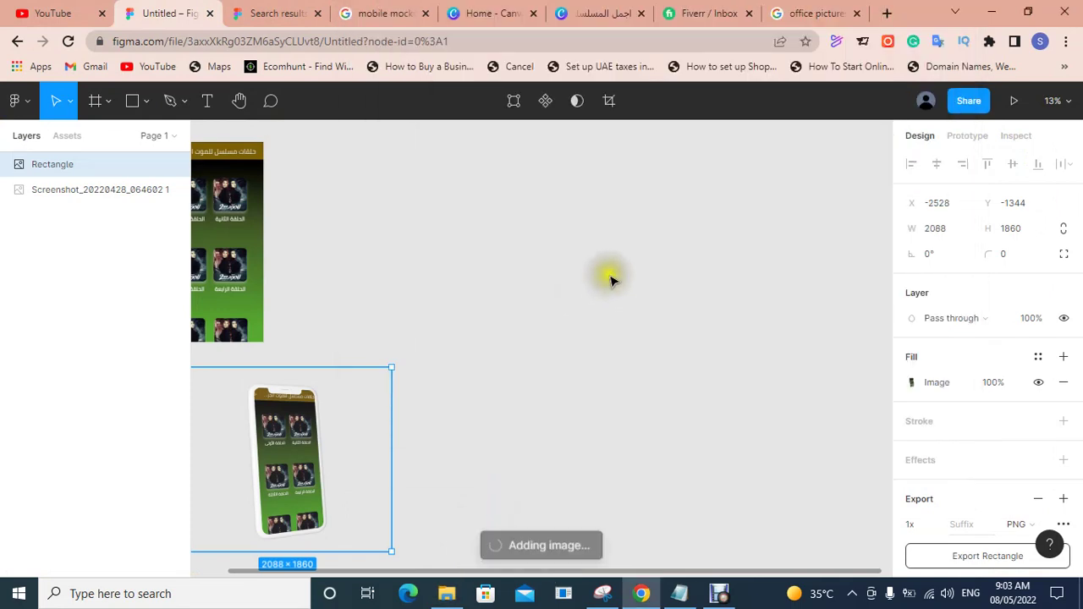
mouse_move(557, 464)
left_mouse_down()
mouse_move(597, 241)
mouse_move(520, 214)
mouse_move(543, 214)
left_mouse_up()
Step: Enlarge the desk photo to 5956×3351 at X -948, Y -3615, and tuck the mockup at its lower left
mouse_move(657, 341)
left_mouse_down()
mouse_move(810, 434)
mouse_move(856, 476)
mouse_move(871, 457)
left_mouse_up()
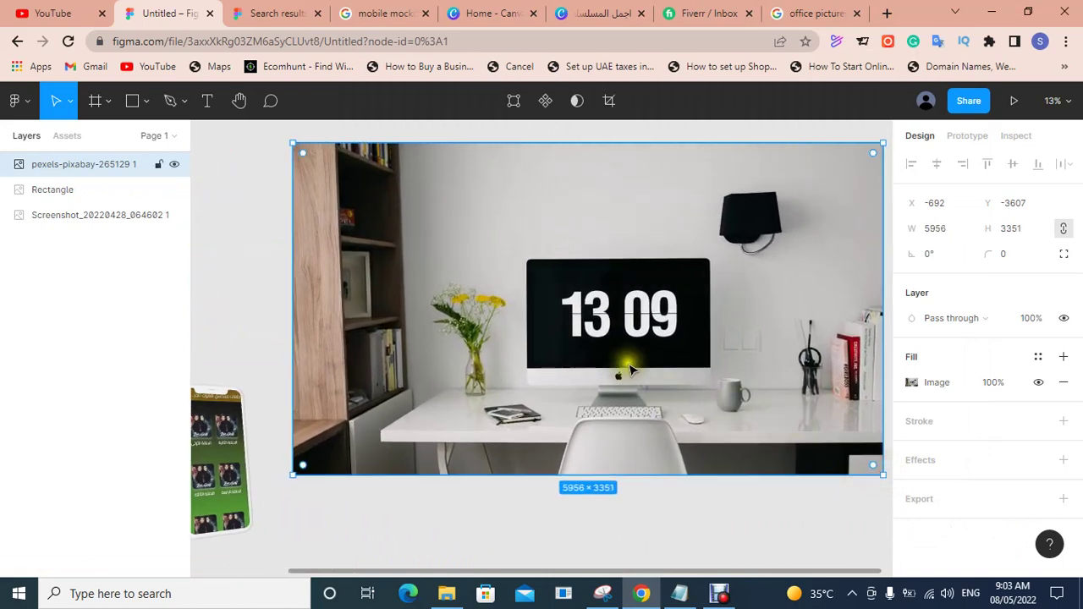
left_click_drag(636, 330, 617, 336)
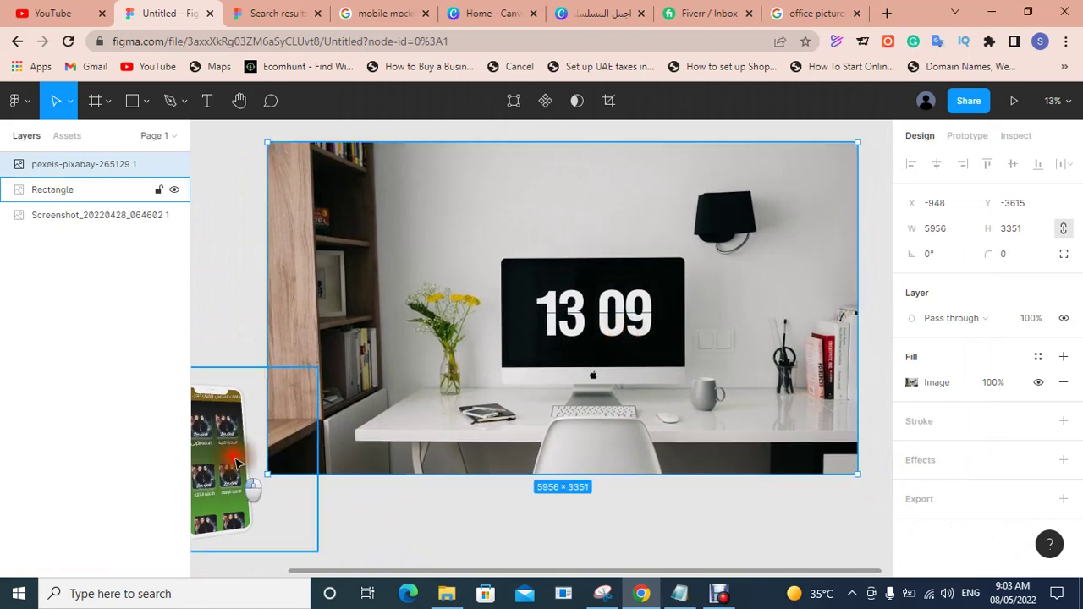
left_click_drag(237, 463, 288, 478)
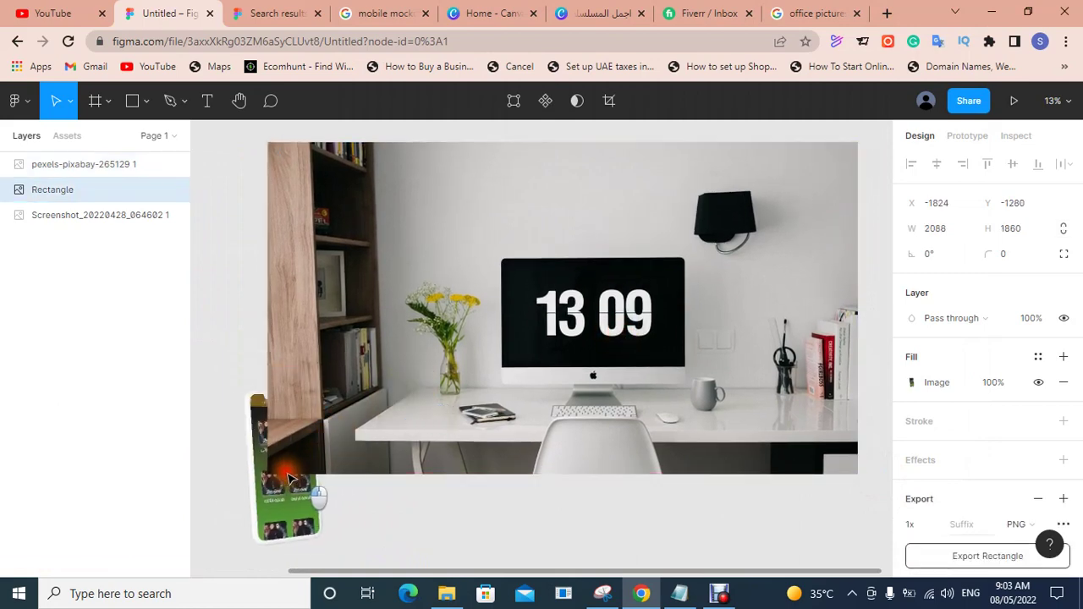
mouse_move(287, 477)
left_mouse_down()
mouse_move(507, 356)
mouse_move(241, 477)
left_mouse_up()
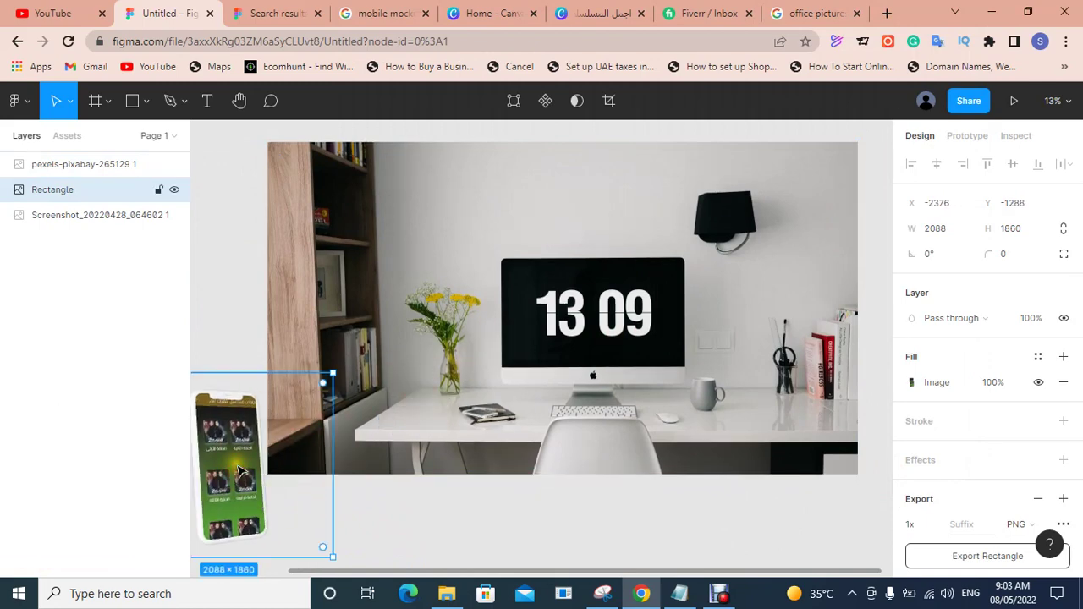
Step: Bring the phone mockup in front of the photo and move it onto the desk
right_click(240, 471)
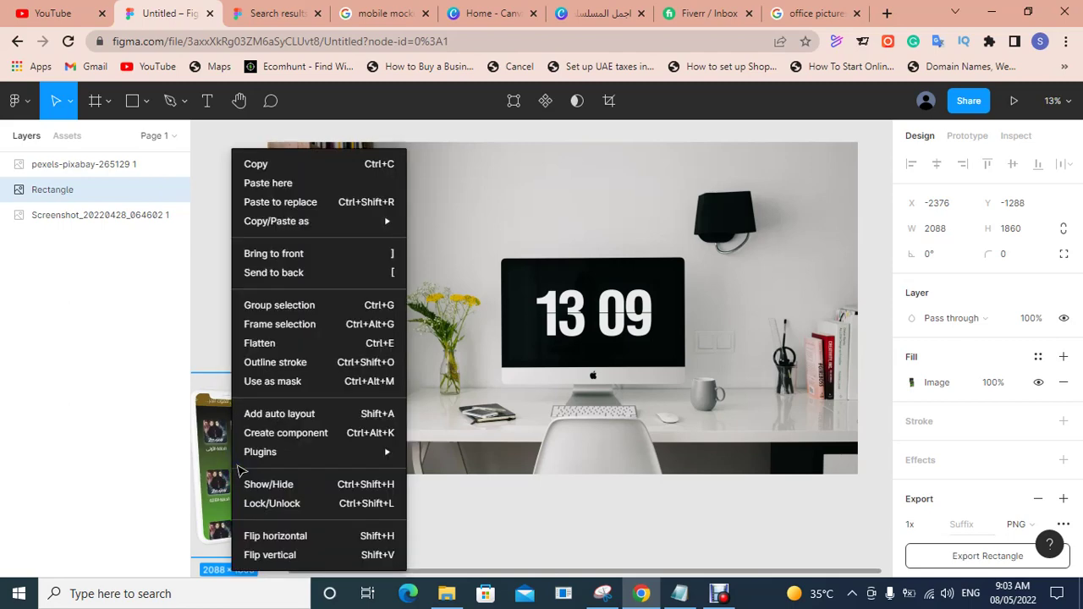
left_click(284, 256)
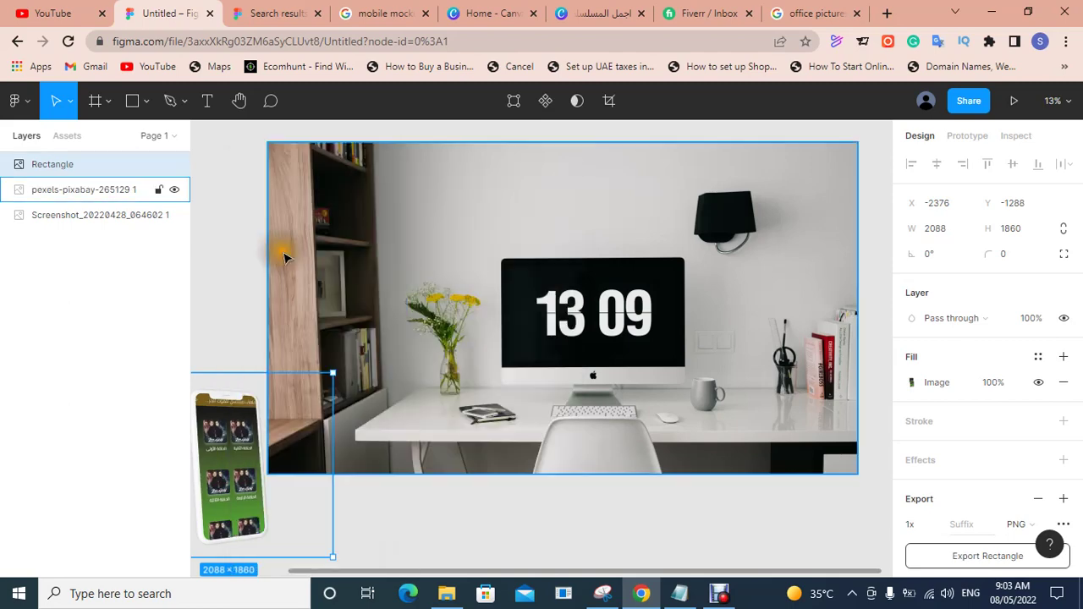
left_click_drag(230, 460, 418, 346)
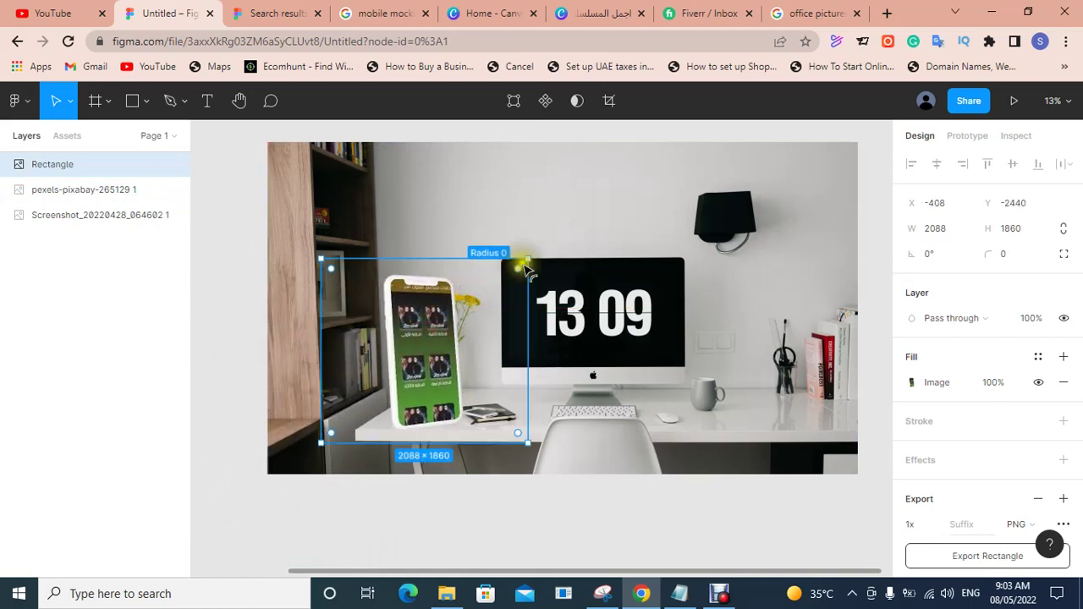
Step: Resize the mockup to 1248×1172 beside the vase at X -120, Y -1856, then deselect
left_click_drag(520, 254, 413, 364)
left_click_drag(375, 414, 420, 402)
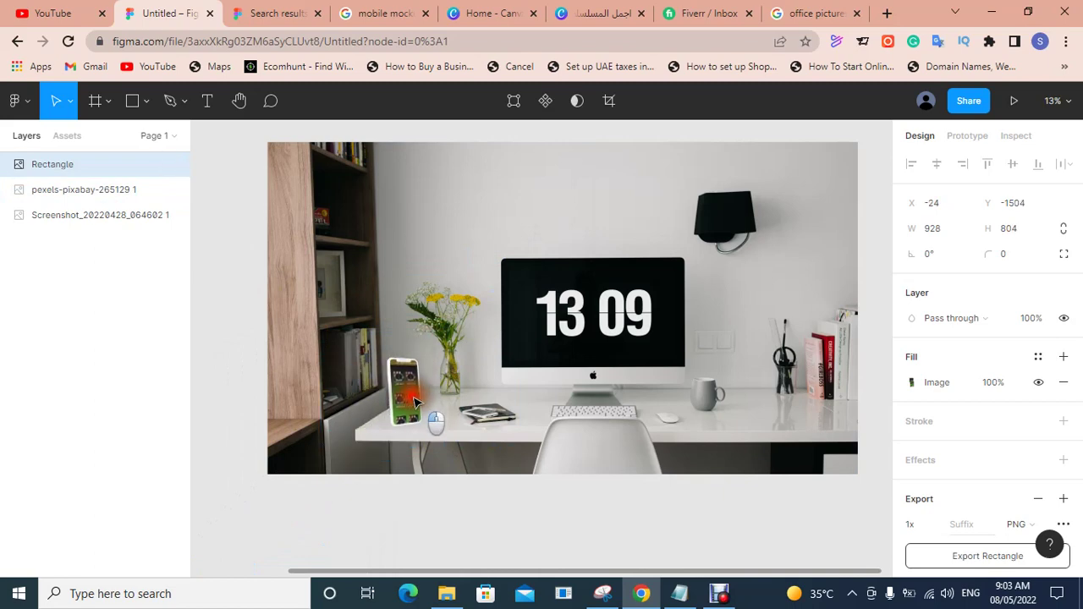
left_click_drag(458, 347, 489, 316)
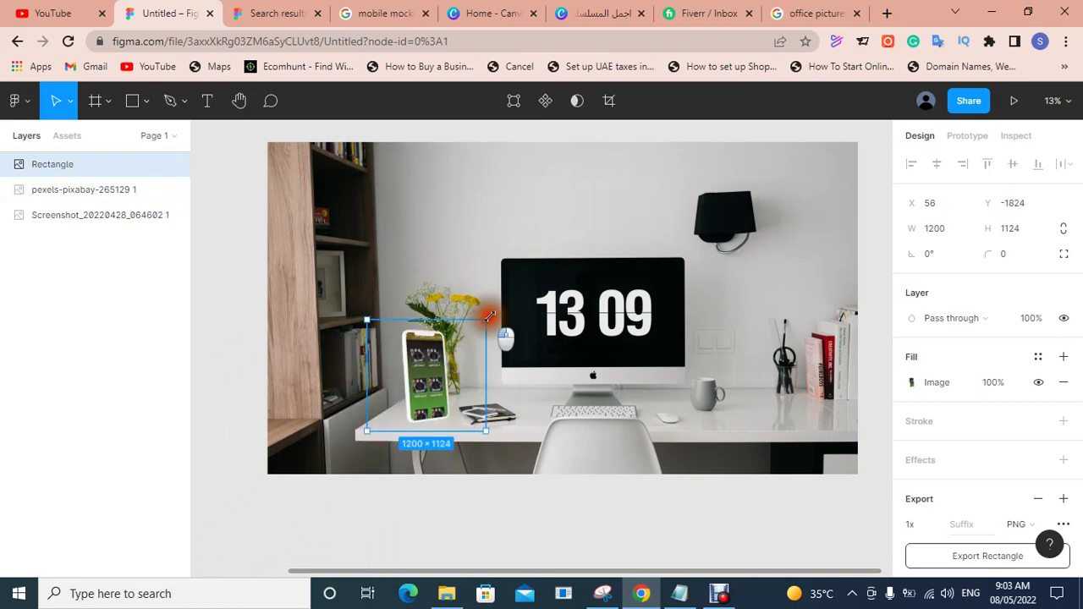
left_click_drag(431, 392, 415, 394)
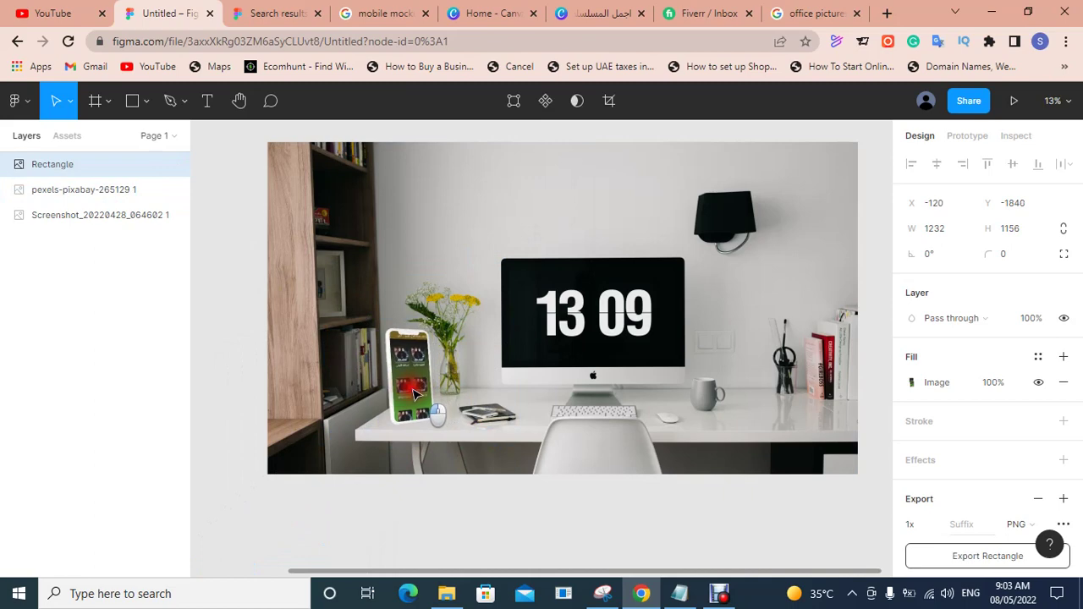
left_click_drag(472, 317, 474, 316)
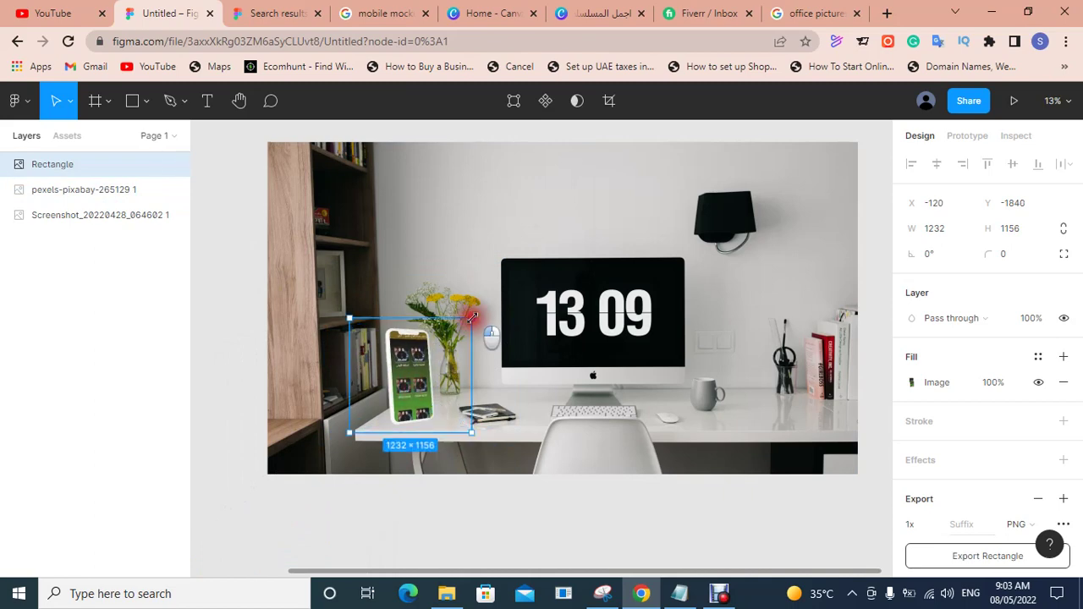
left_click(812, 518)
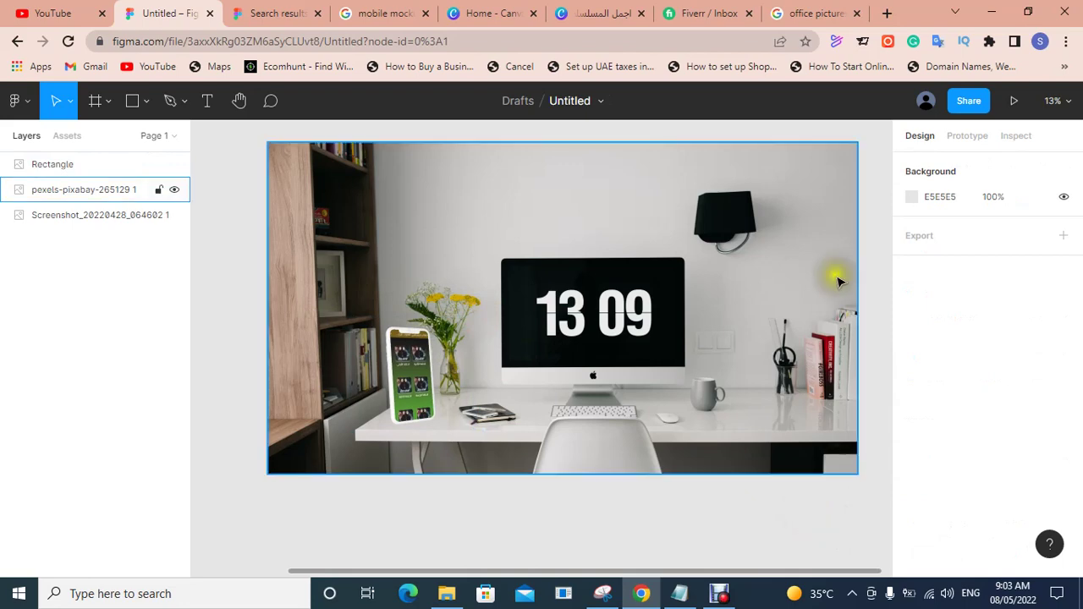
Step: Marquee-select the desk photo and the phone mockup together
left_click(567, 330)
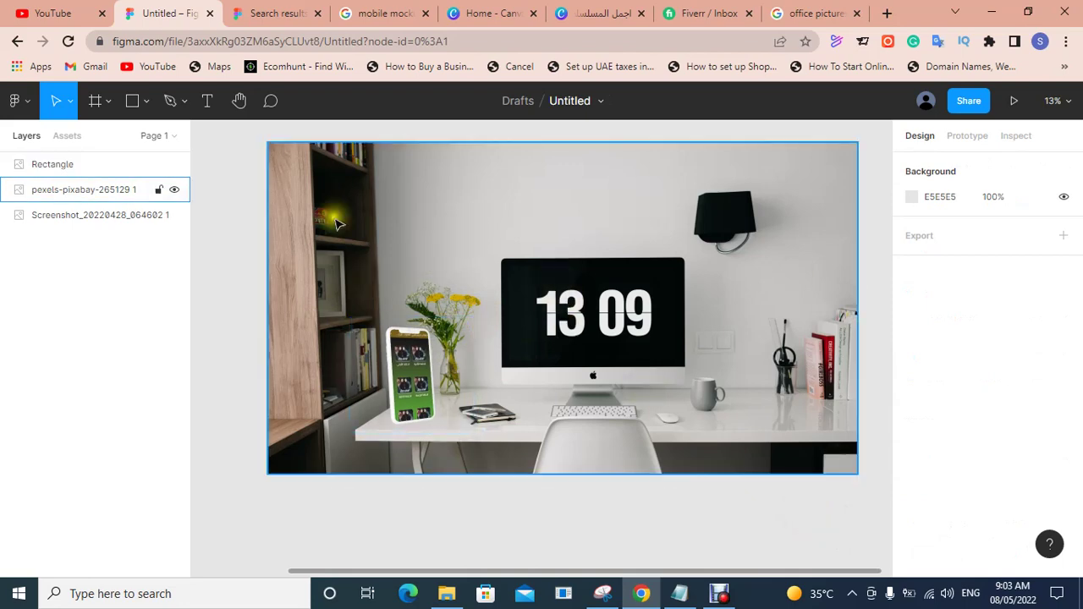
left_click(870, 139)
mouse_move(870, 139)
left_mouse_down()
mouse_move(259, 519)
mouse_move(242, 515)
left_mouse_up()
scroll(1070, 439, "down", 1)
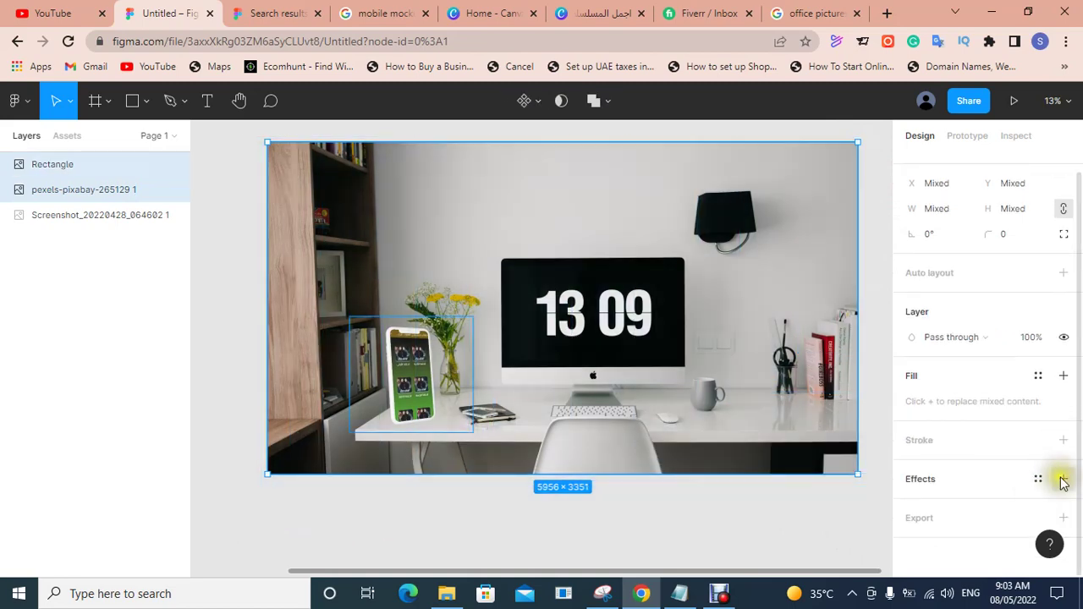
Step: Export both layers as 1x PNG, waiting through the unresponsive-page prompt
left_click(1063, 517)
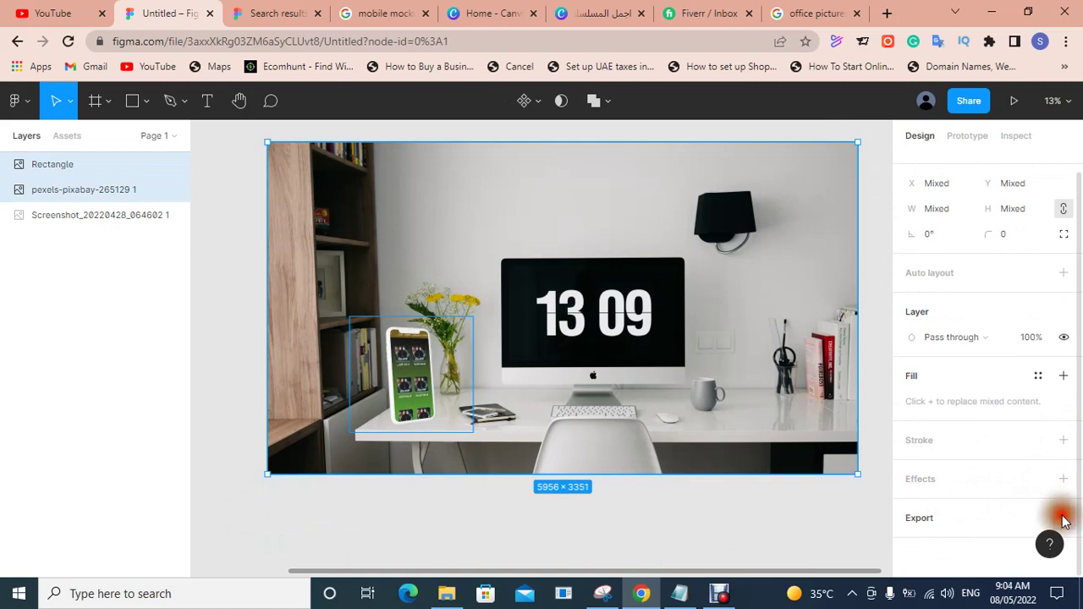
scroll(1046, 480, "down", 3)
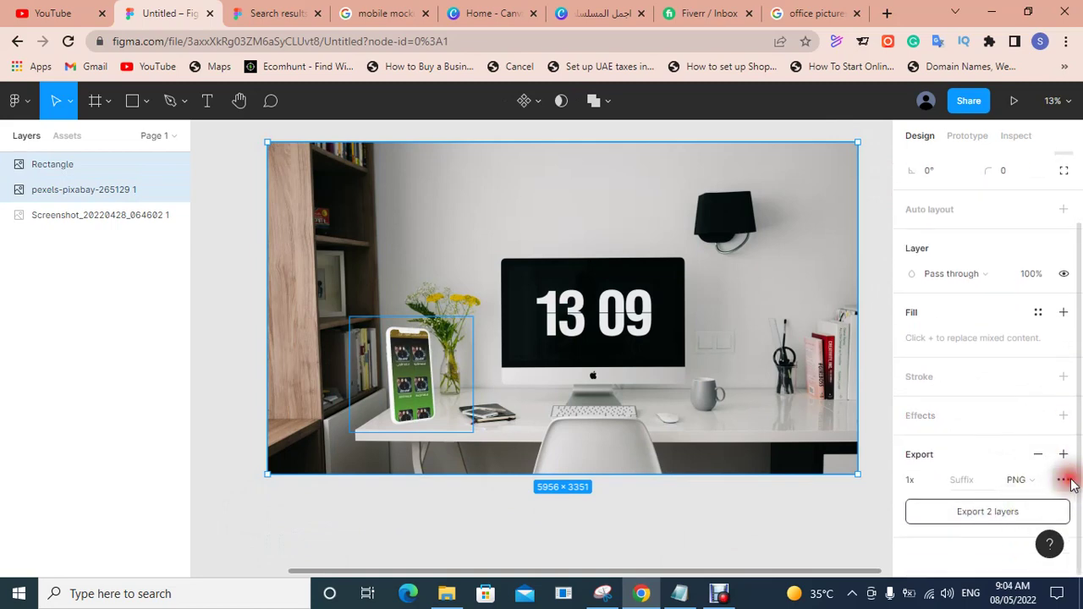
left_click(1067, 481)
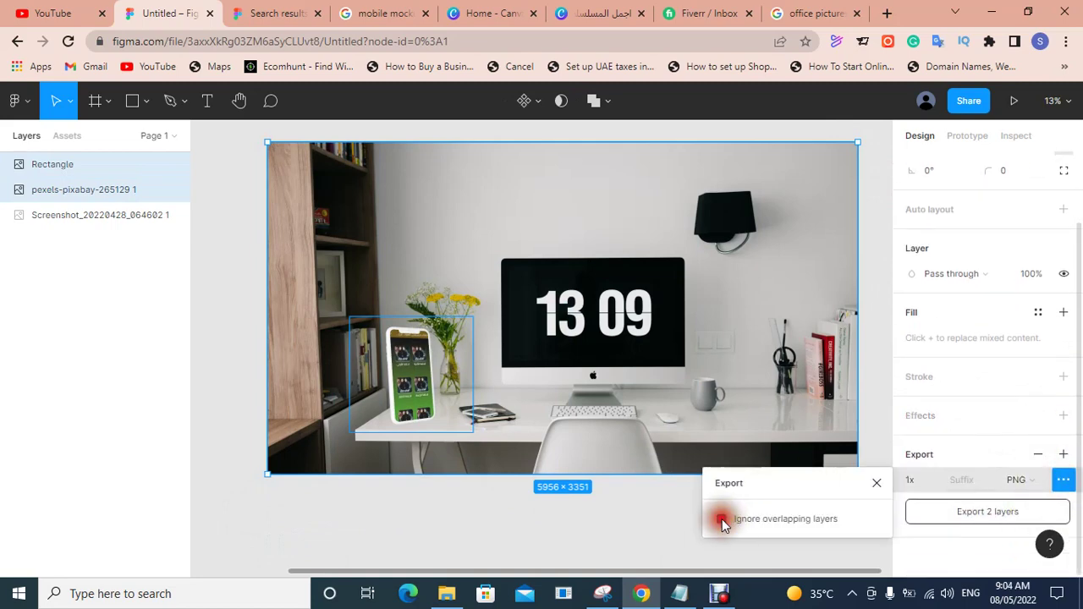
left_click(1024, 520)
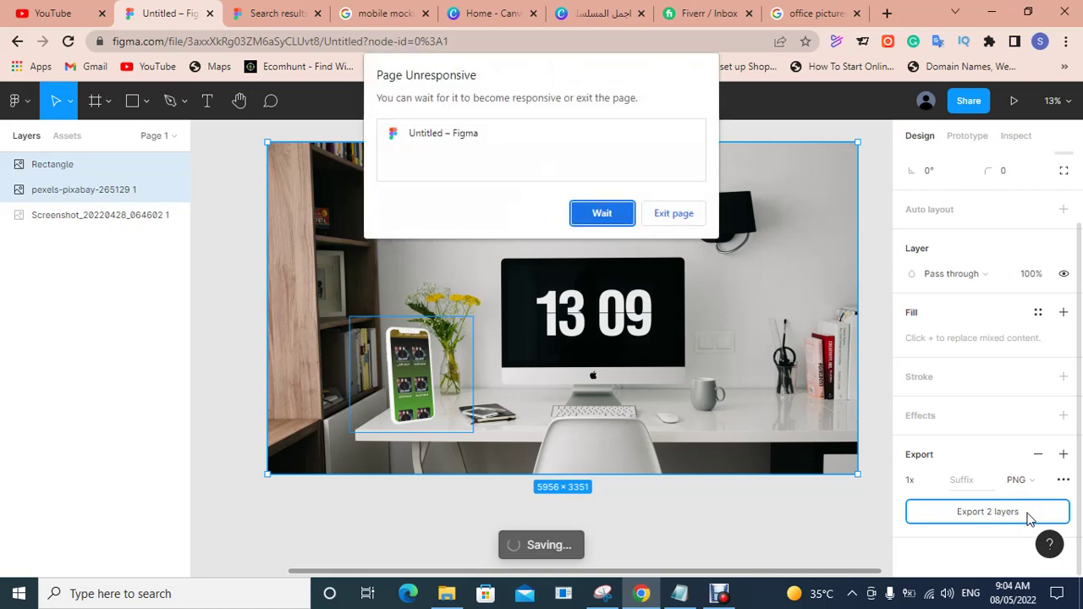
left_click(598, 212)
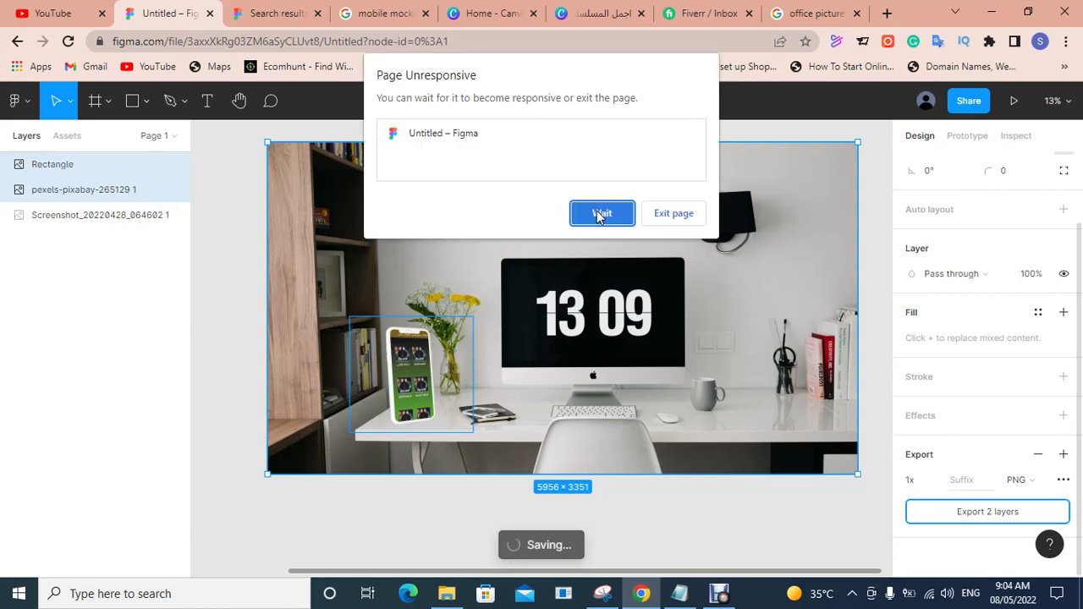
left_click(598, 214)
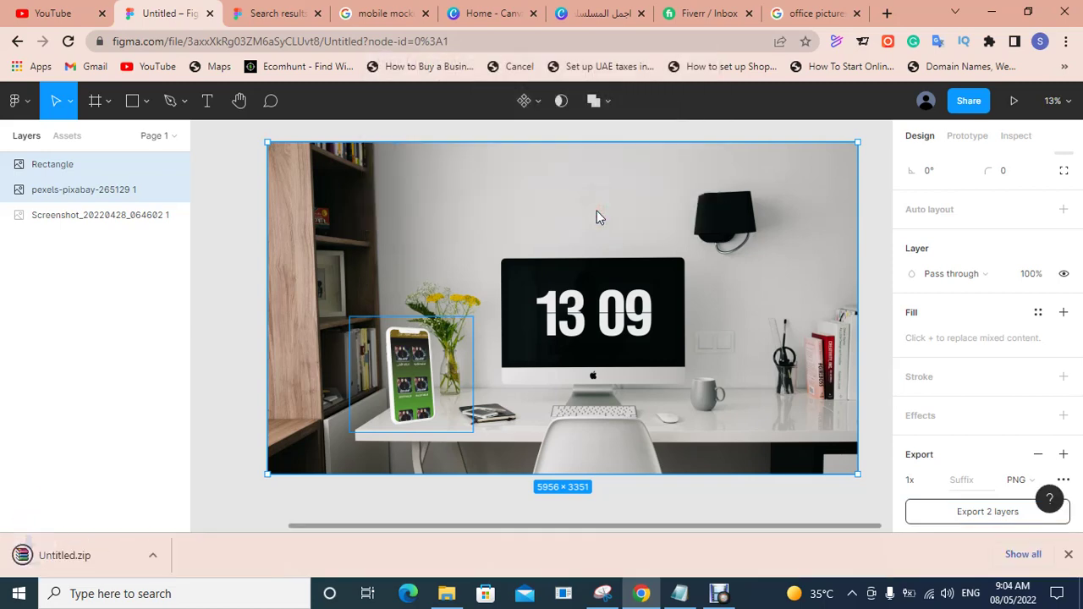
Step: Extract Untitled.zip into Downloads, replacing all existing files
left_click(168, 556)
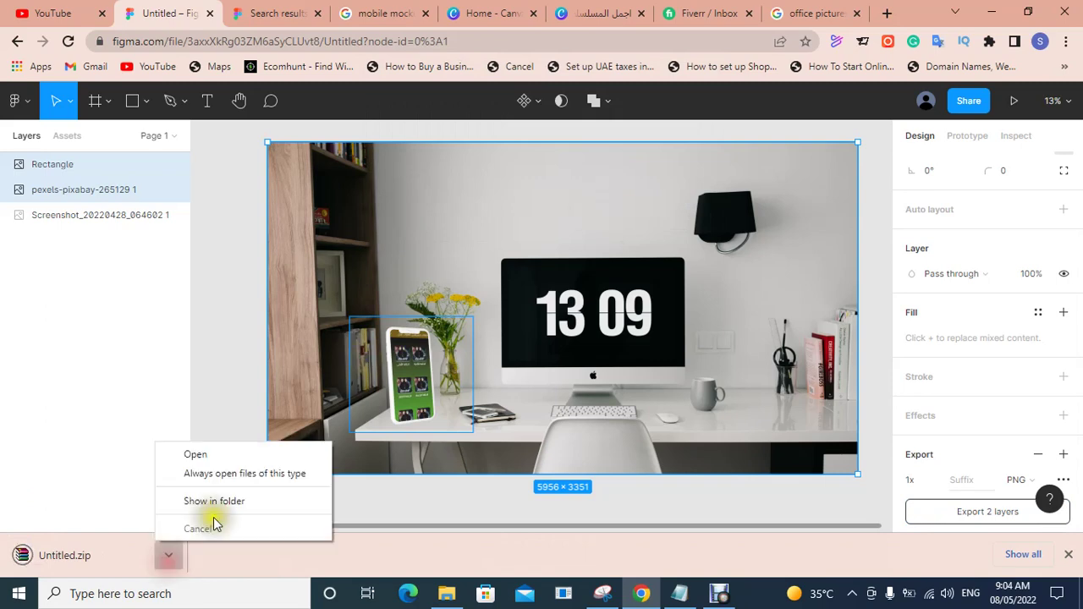
left_click(234, 503)
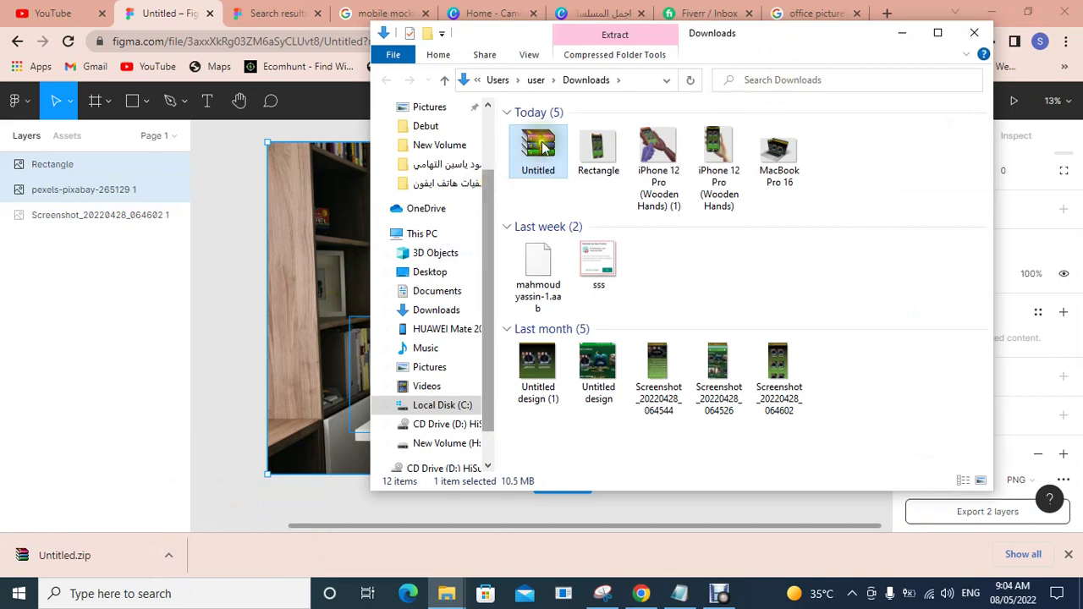
right_click(544, 148)
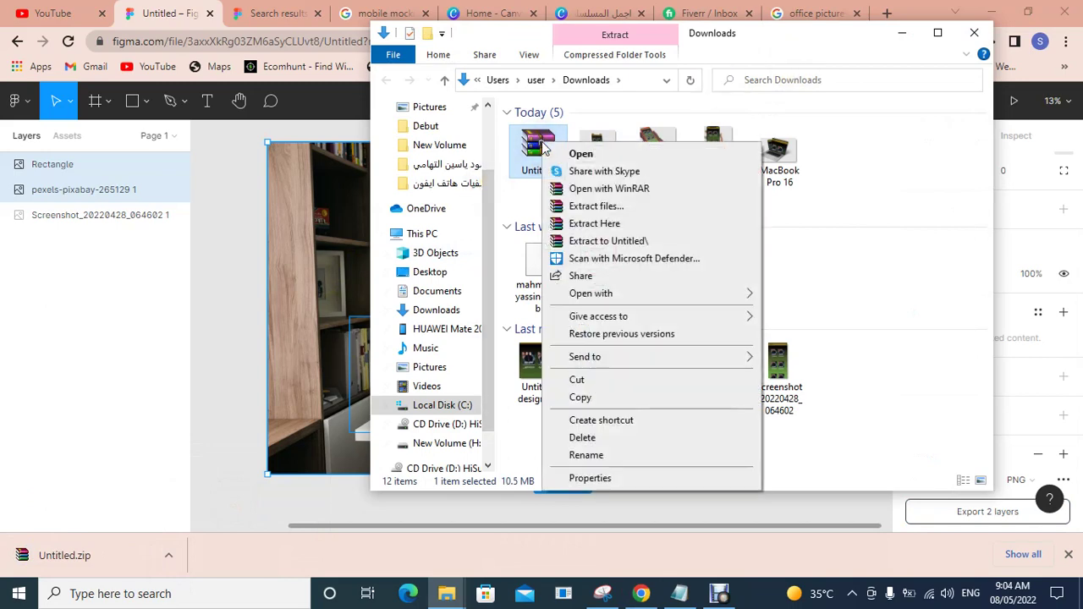
left_click(594, 224)
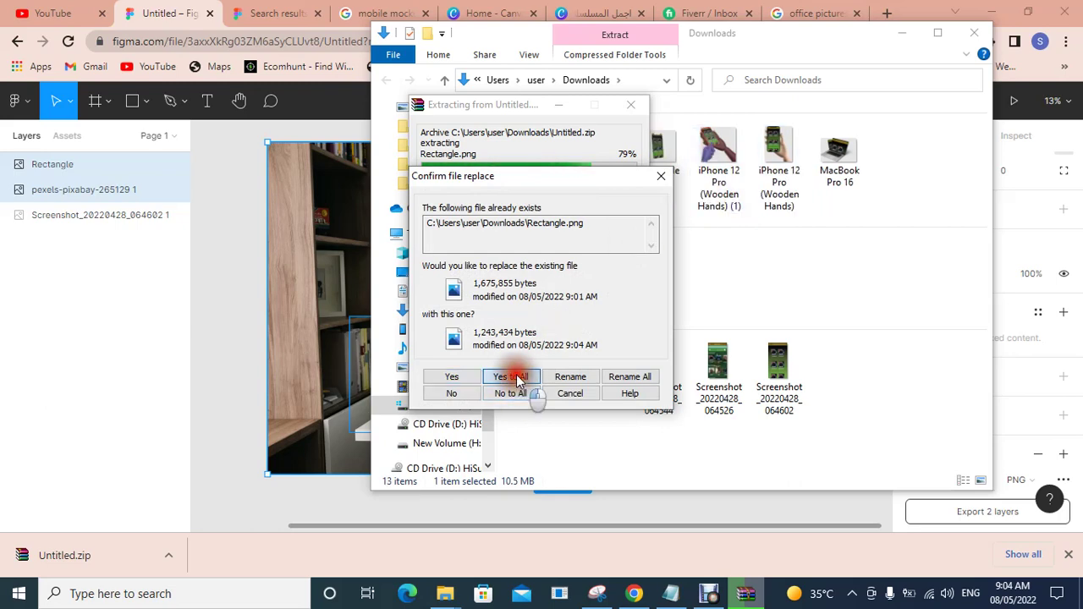
left_click(511, 376)
left_click(812, 267)
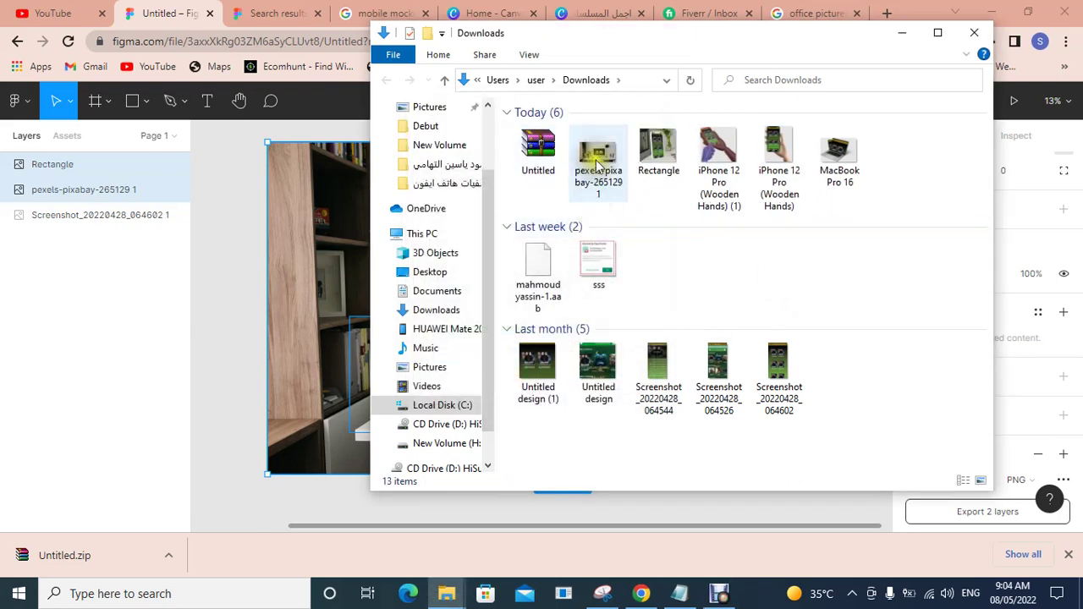
Step: Review the exported Rectangle and desk photo PNGs in Photos
left_click(597, 164)
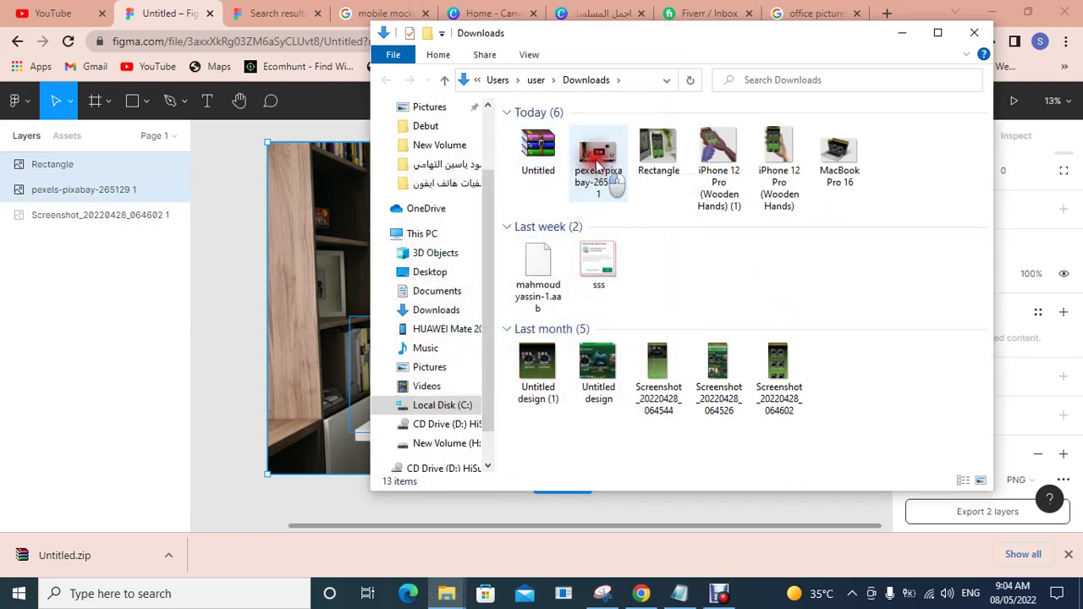
double_click(669, 158)
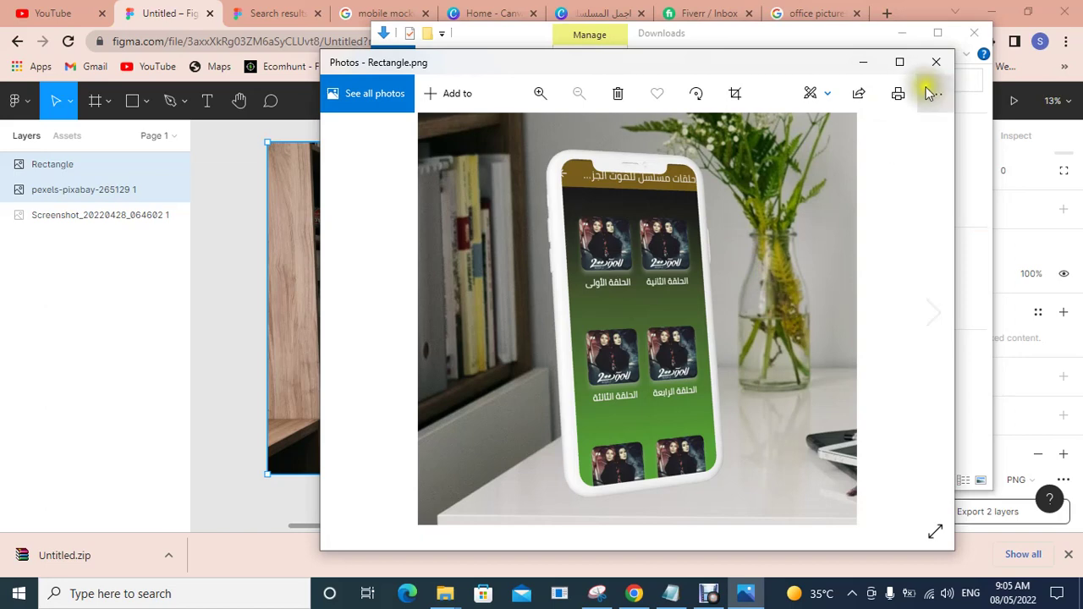
left_click(934, 60)
double_click(598, 173)
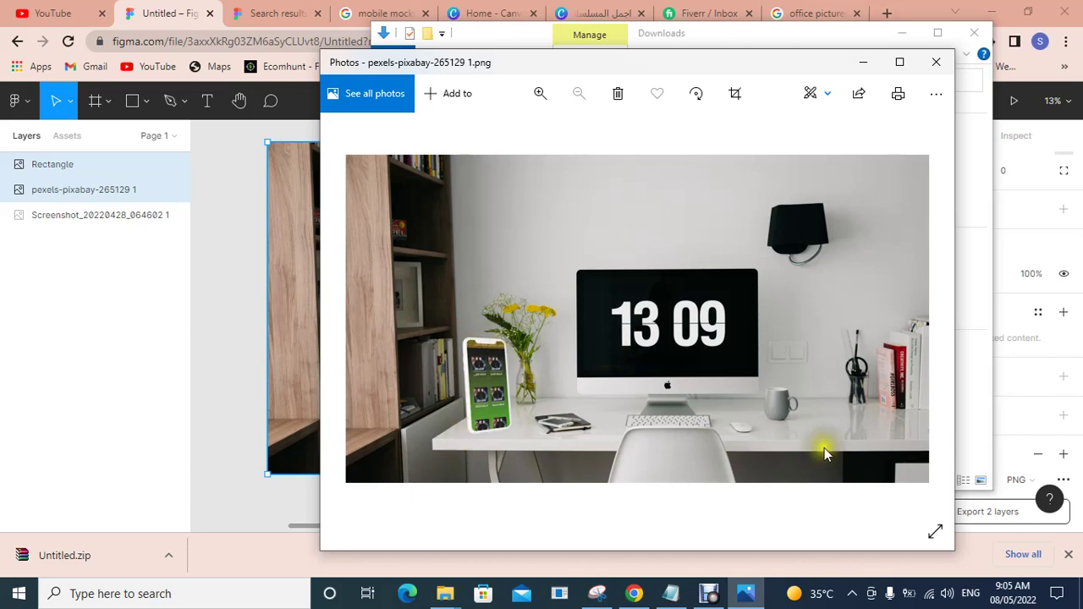
mouse_move(637, 318)
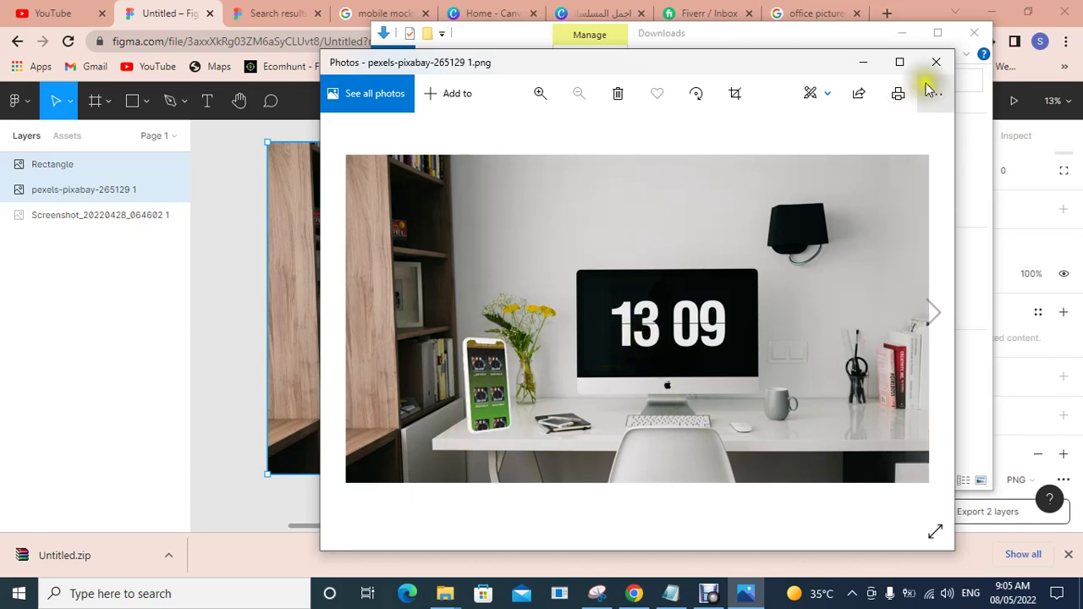
left_click(935, 62)
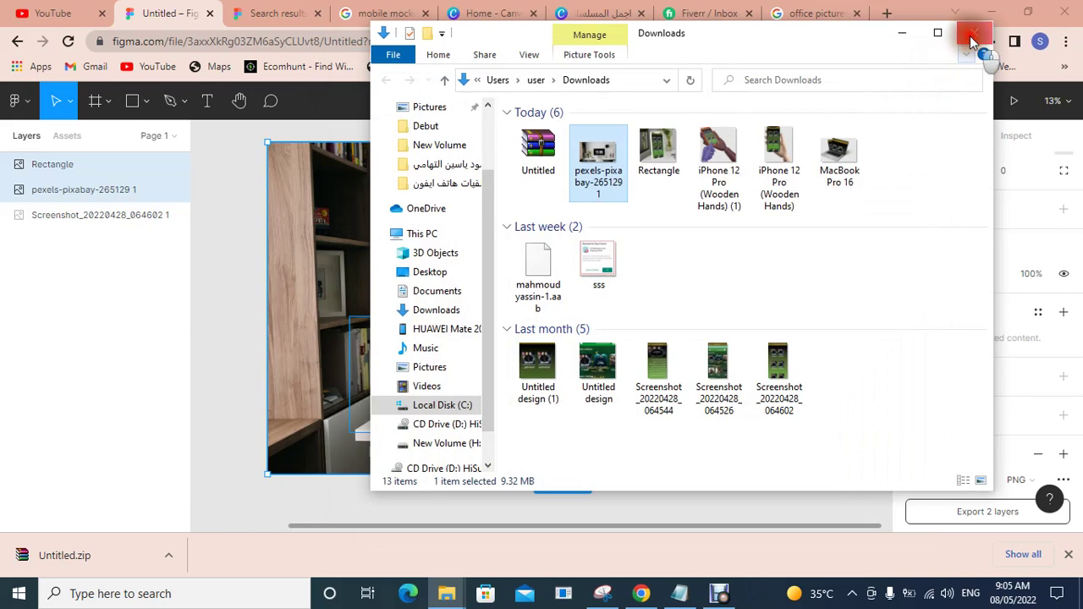
left_click(972, 41)
Step: Delete the desk photo layer in Figma and shift the phone mockup left
left_click(580, 245)
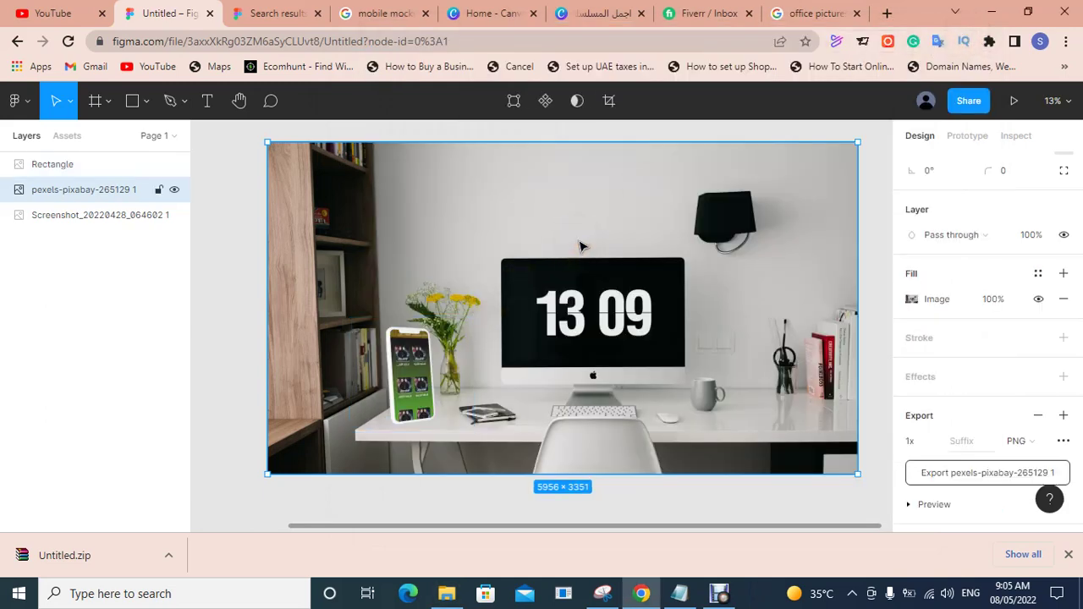
key("Delete")
left_click(389, 375)
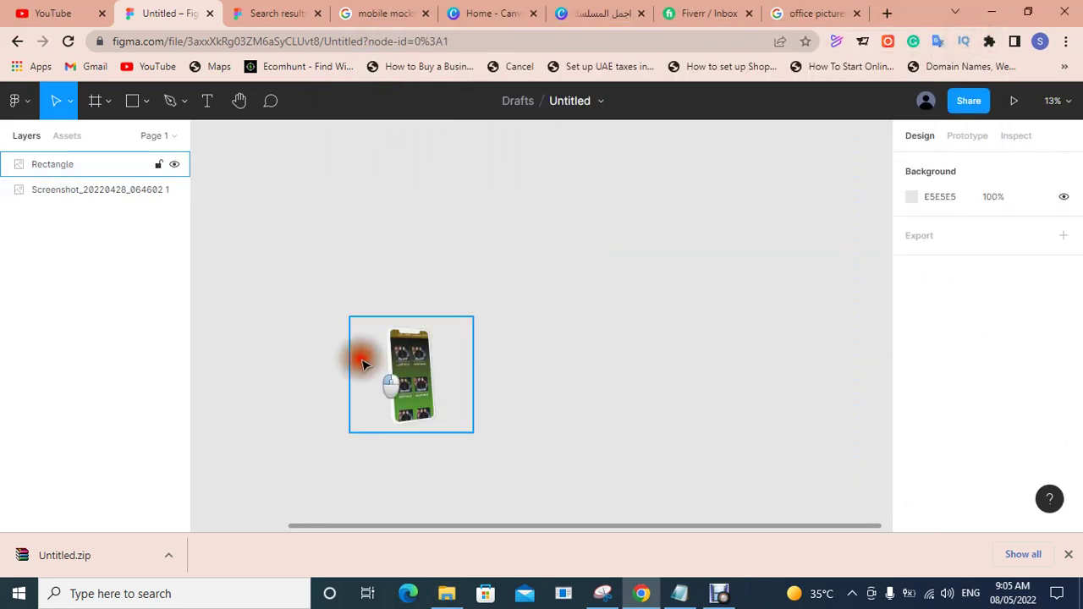
left_click_drag(362, 358, 362, 365)
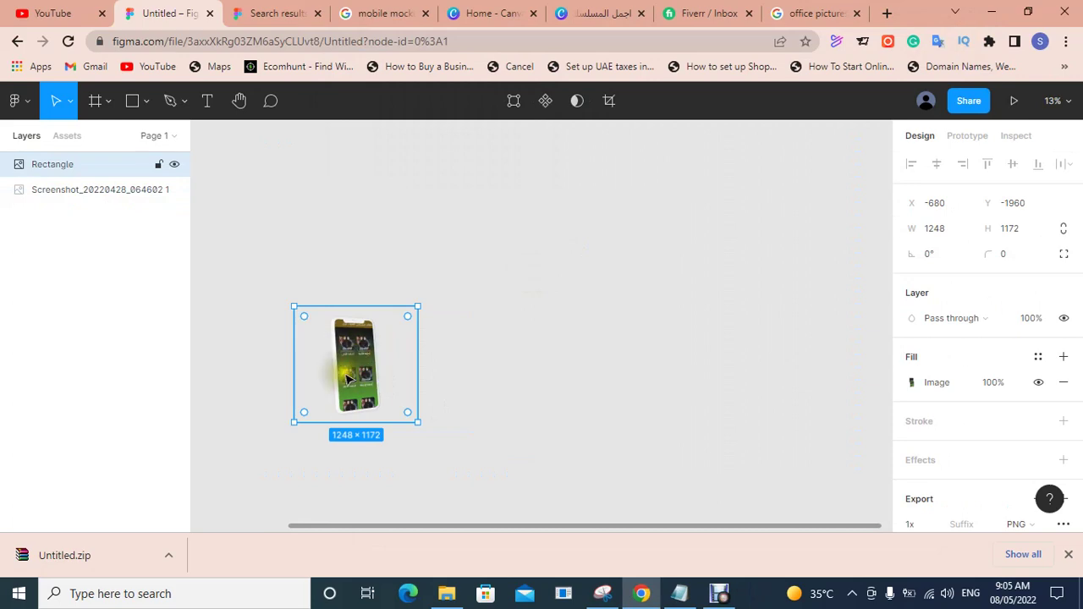
left_click(825, 12)
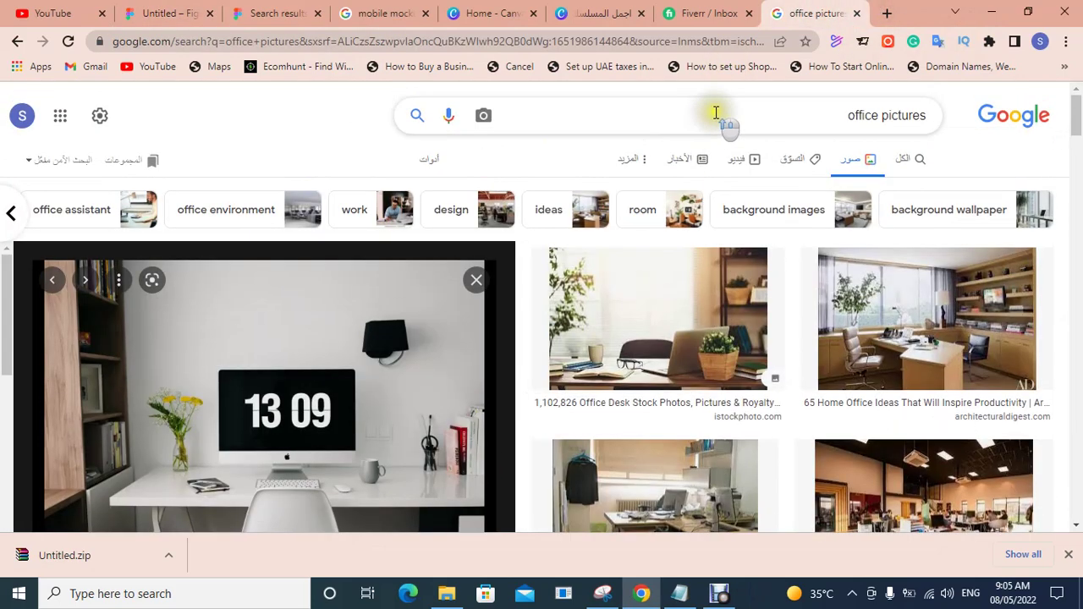
Step: Search Google Images for 'burj khalifa' photos
double_click(715, 112)
left_click(715, 112)
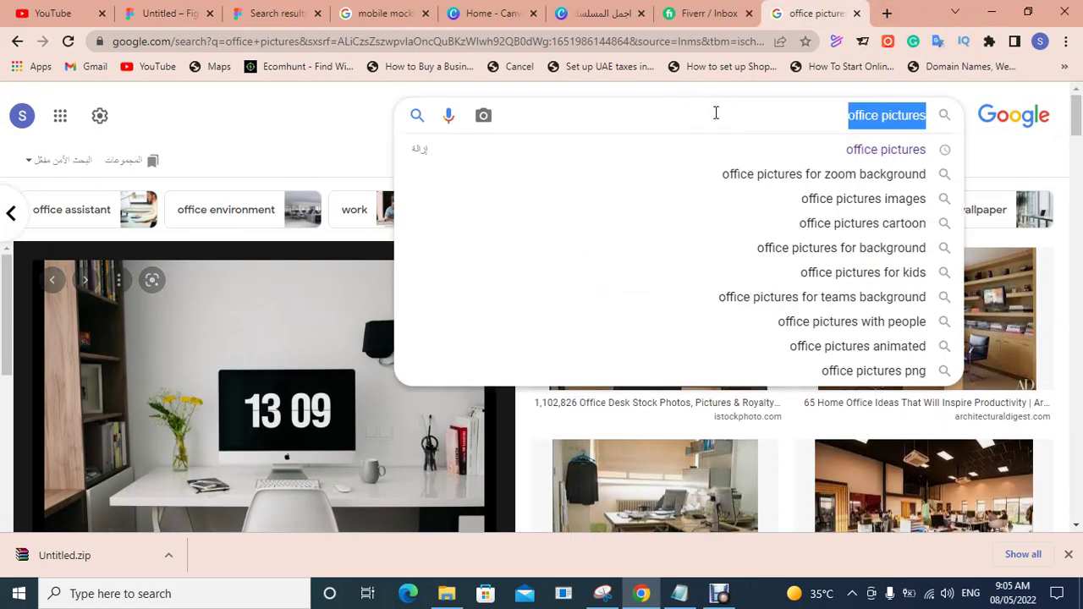
type("burj ")
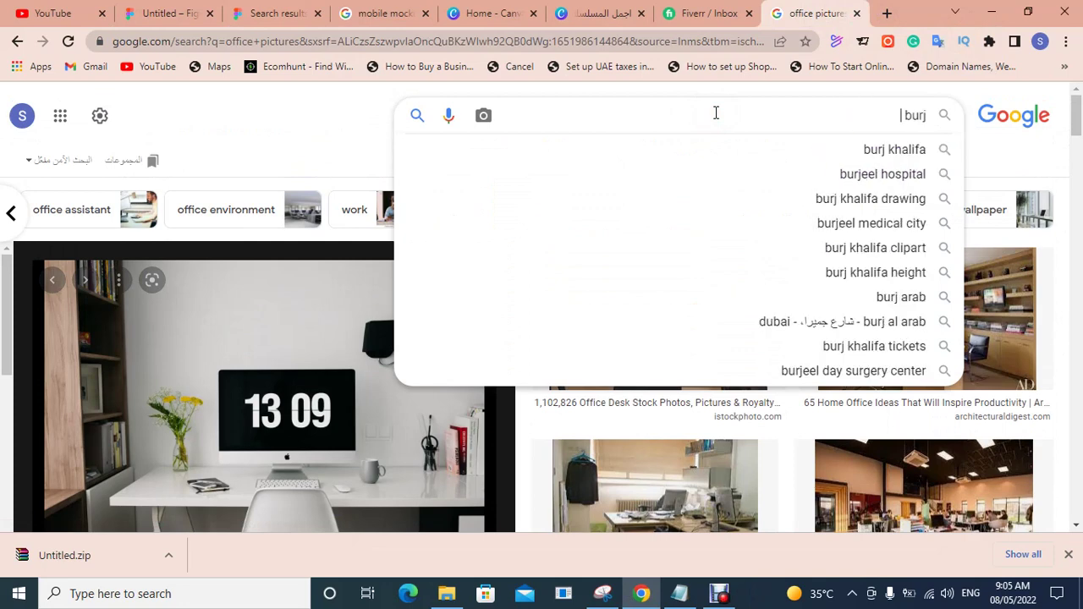
type("khalifa")
key("Return")
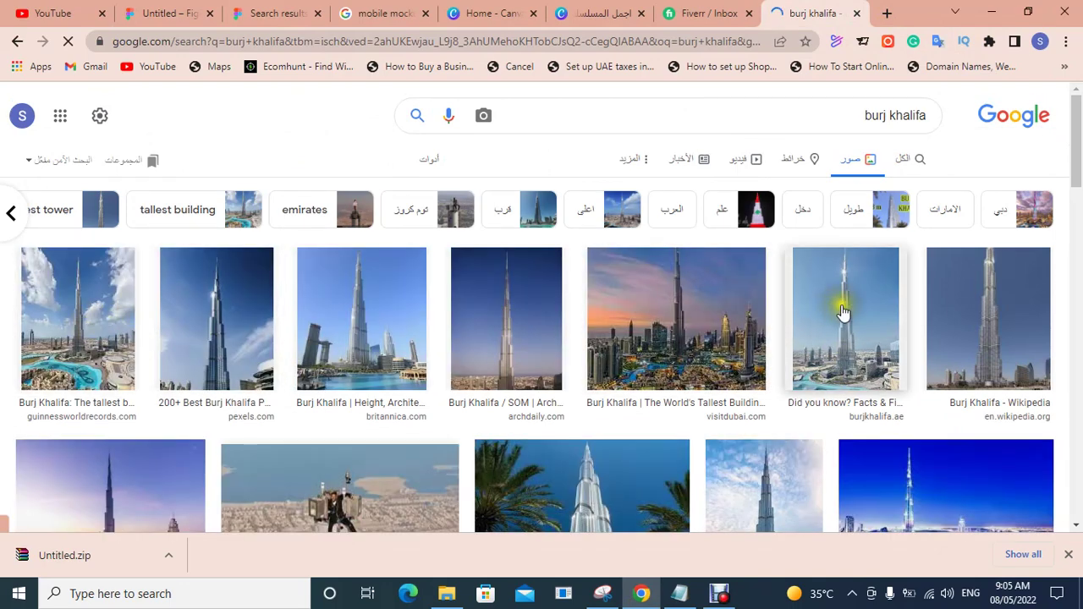
scroll(841, 306, "down", 2)
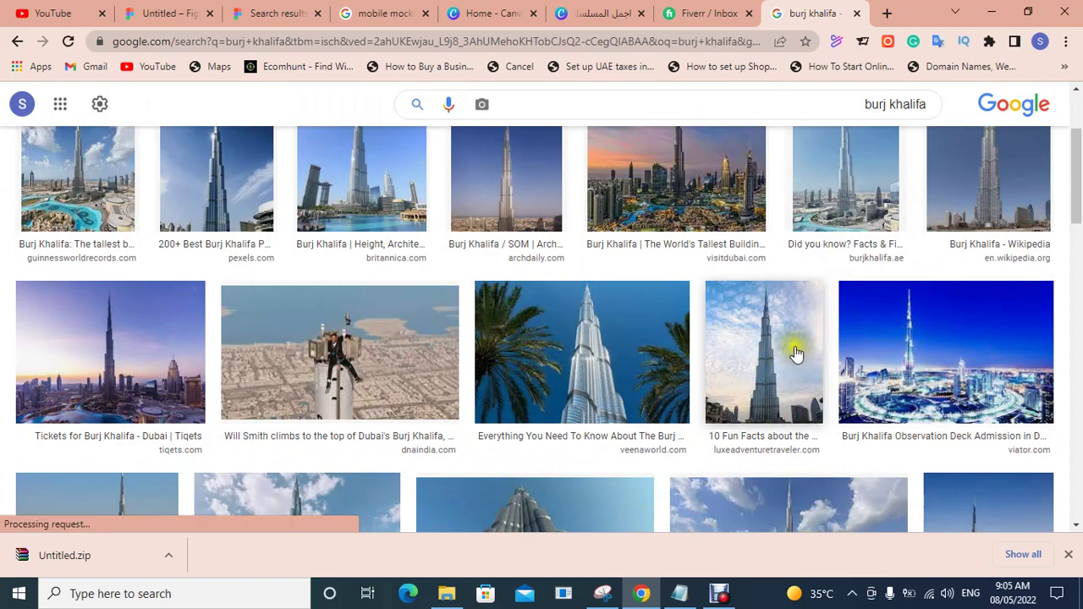
scroll(846, 338, "up", 2)
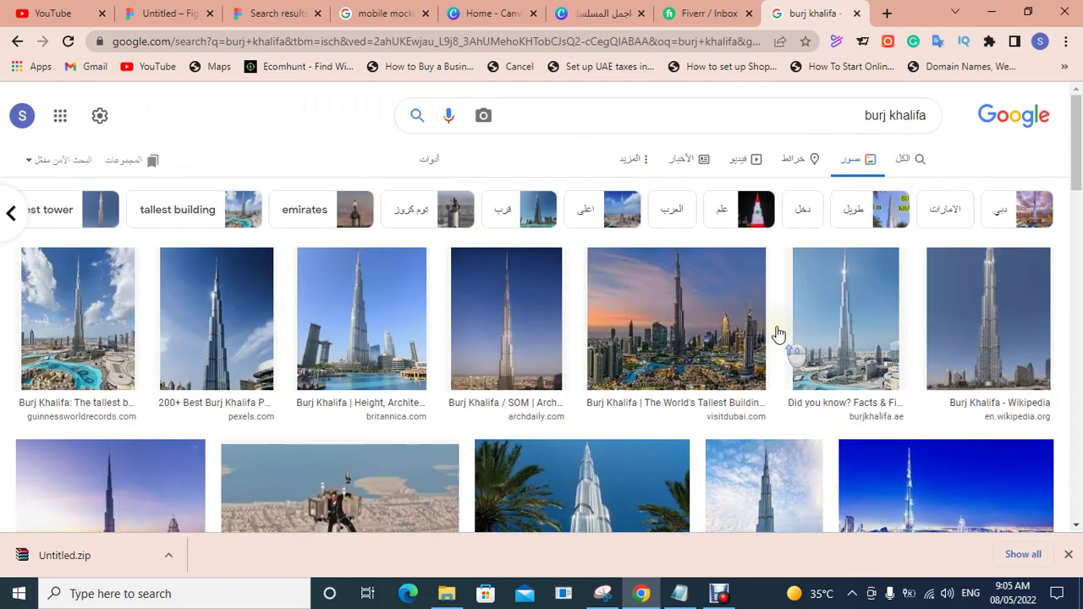
Step: Save the first Burj Khalifa photo to the Desktop
left_click(94, 336)
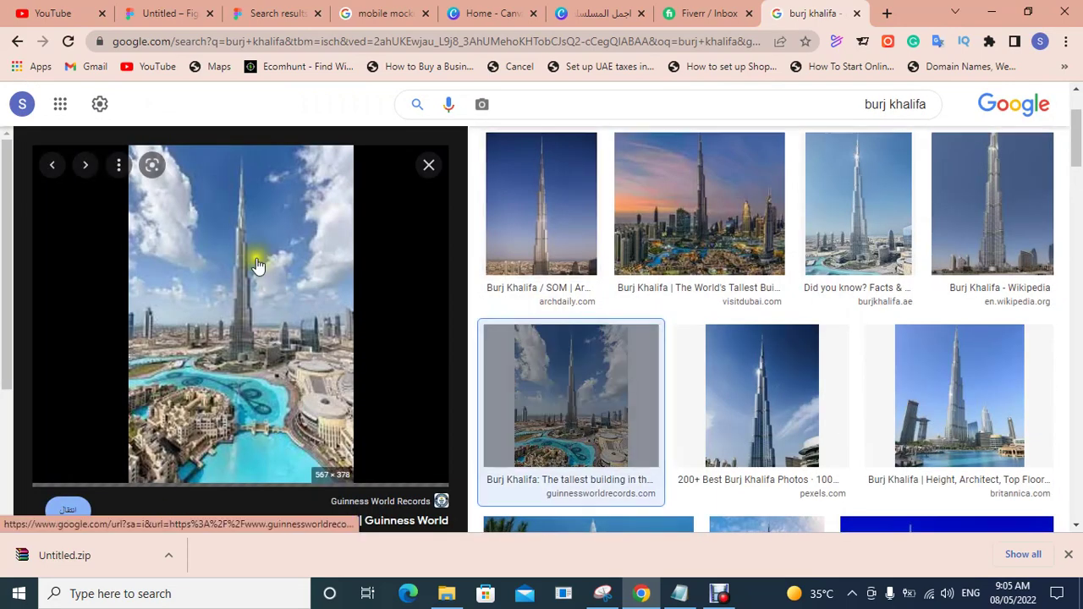
right_click(258, 259)
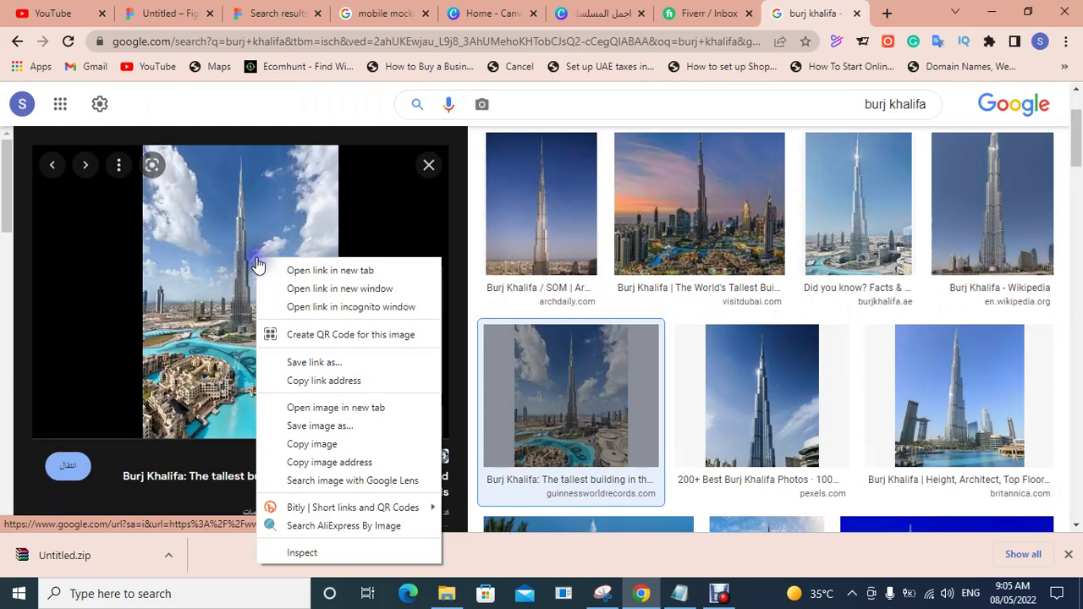
left_click(306, 427)
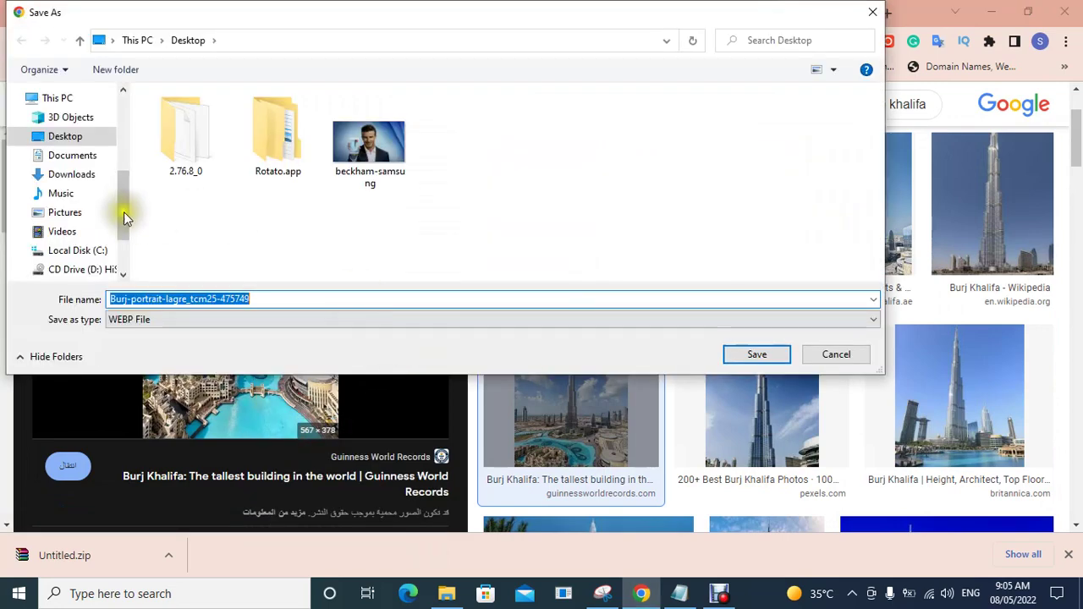
left_click(733, 354)
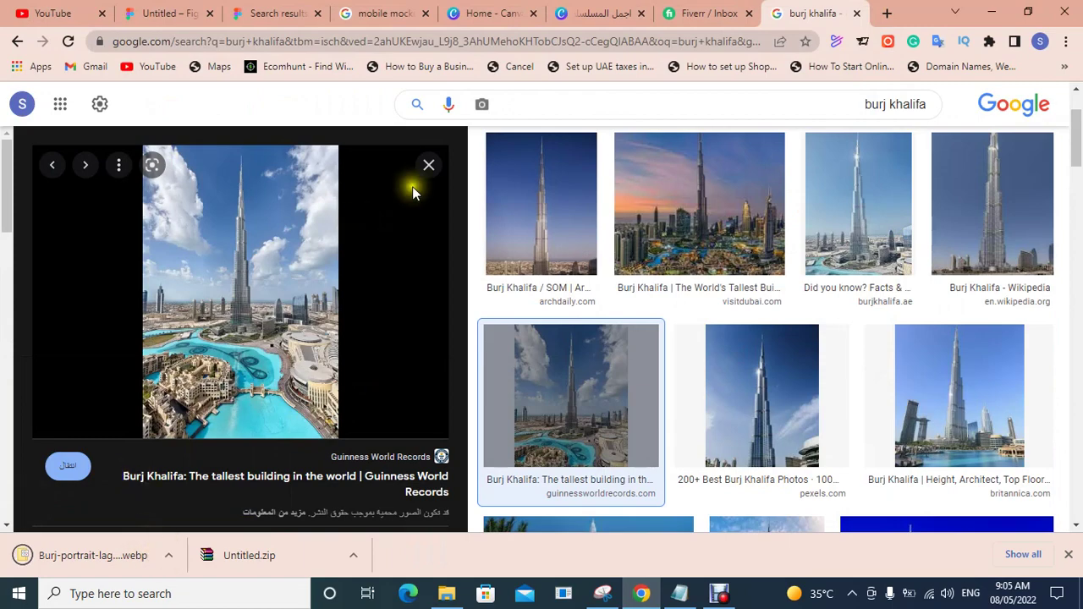
left_click(428, 165)
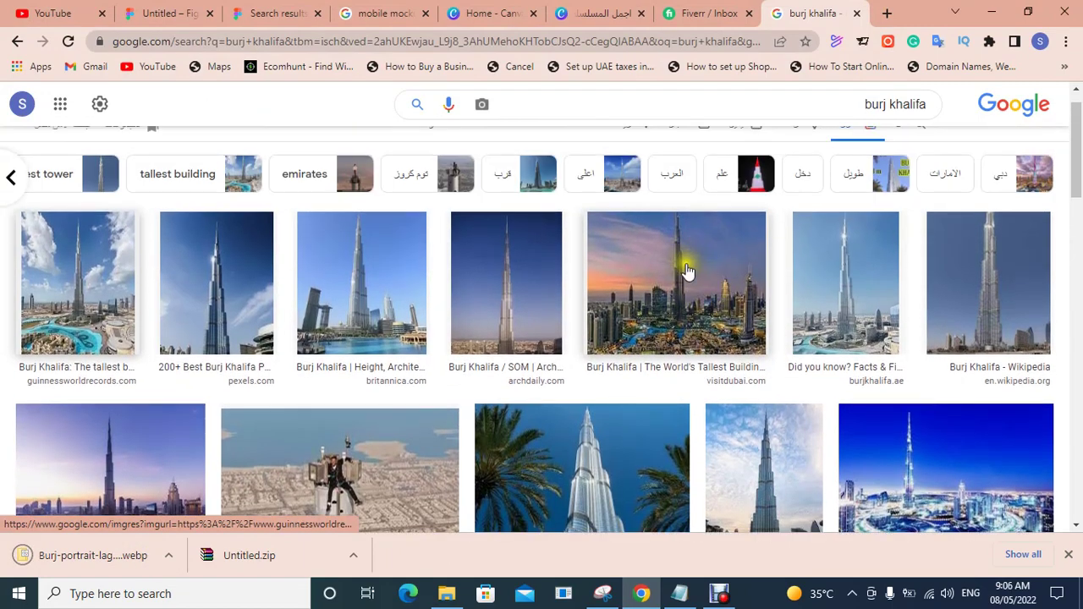
Step: Save the wide Boon Edam Burj Khalifa photo as download (2), then return to Figma
scroll(212, 355, "down", 1)
scroll(212, 356, "down", 1)
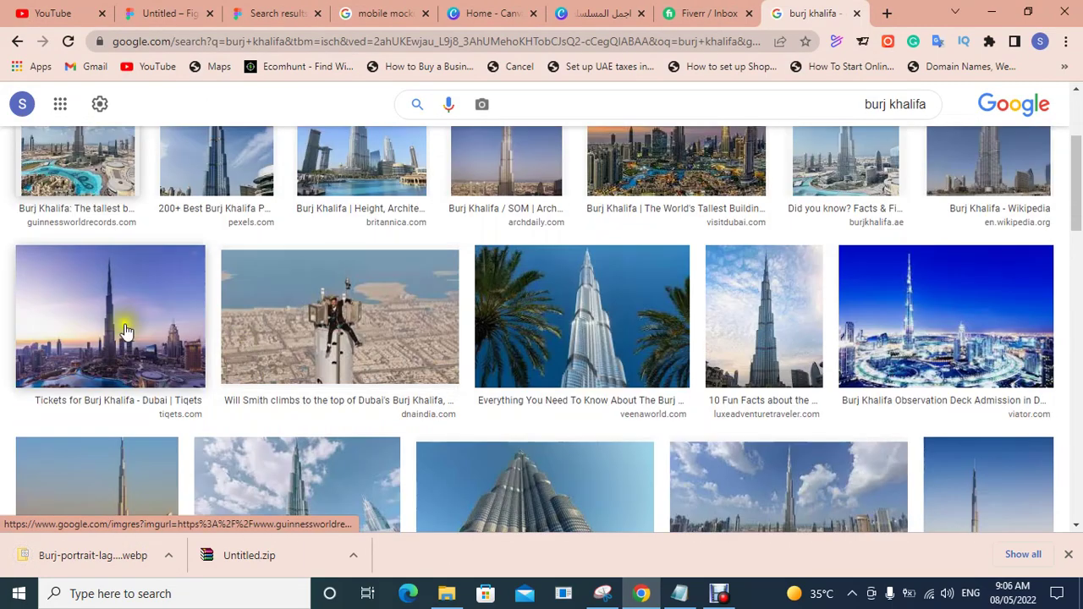
scroll(309, 358, "down", 2)
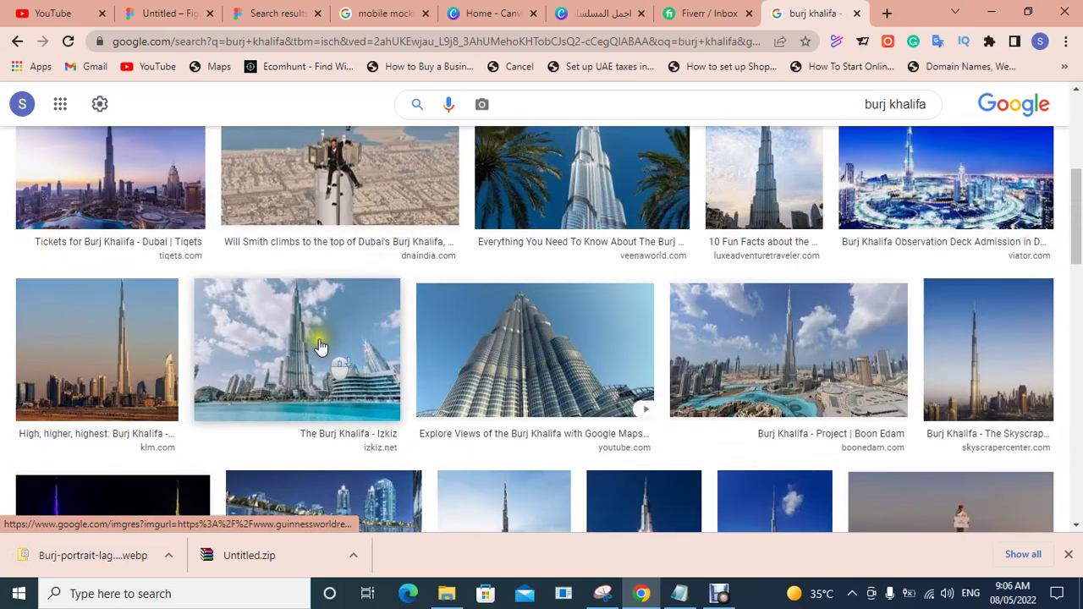
left_click(817, 337)
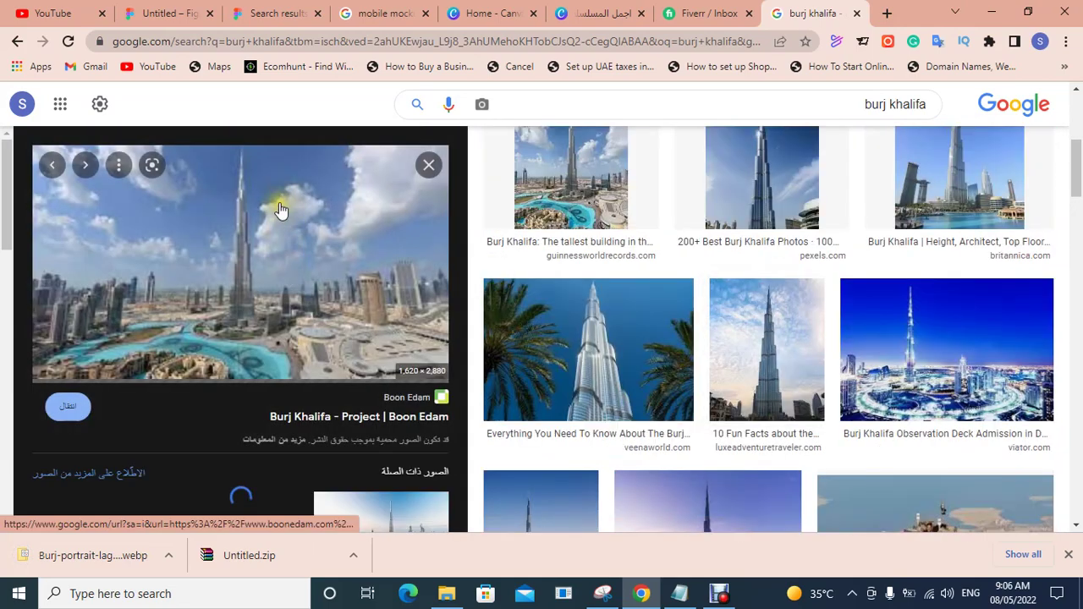
right_click(297, 215)
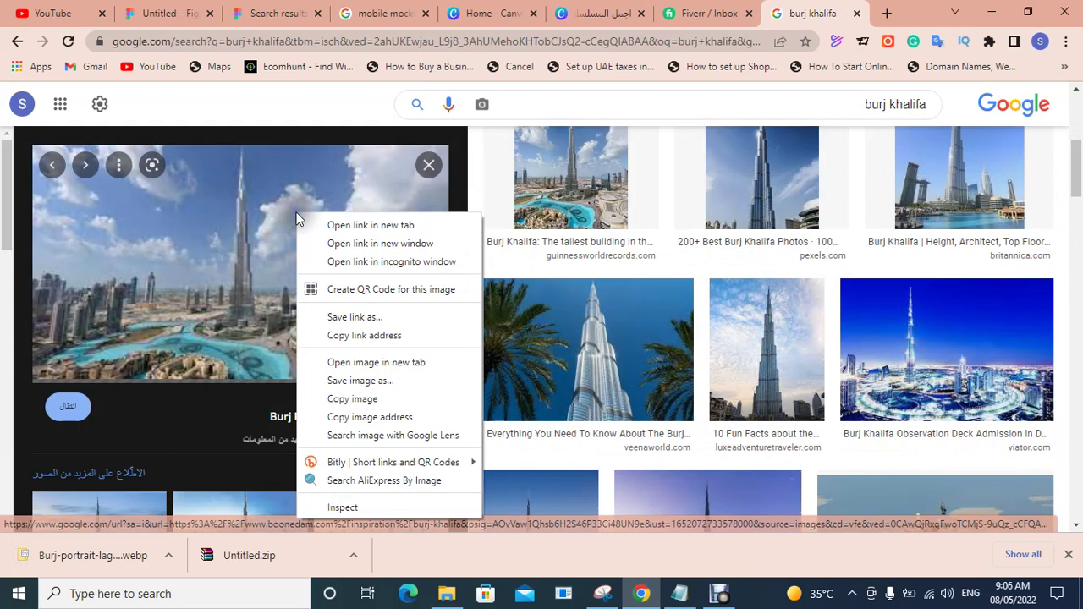
left_click(349, 380)
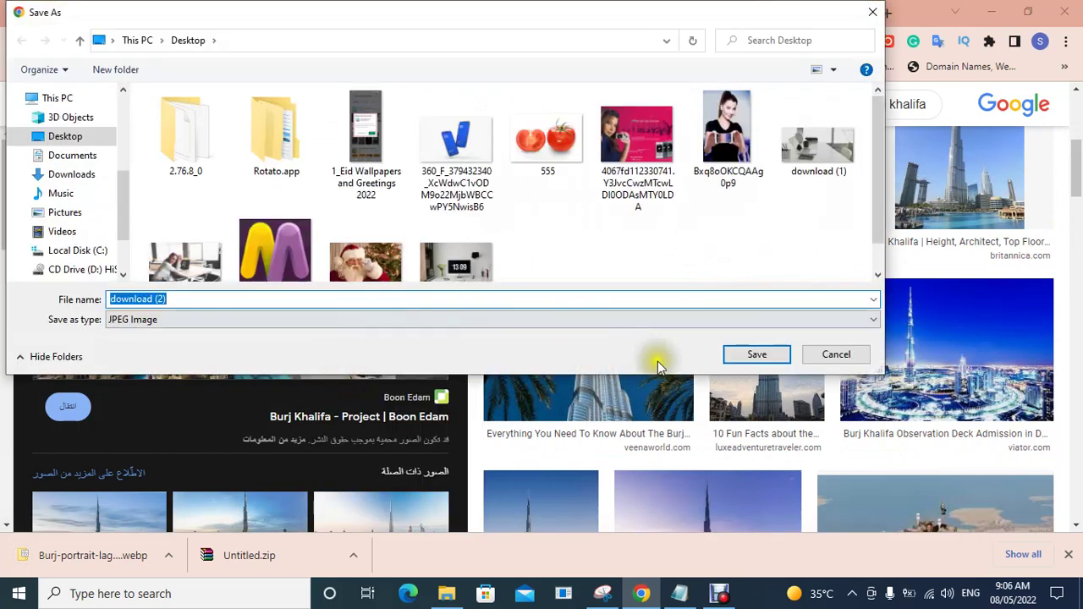
left_click(777, 360)
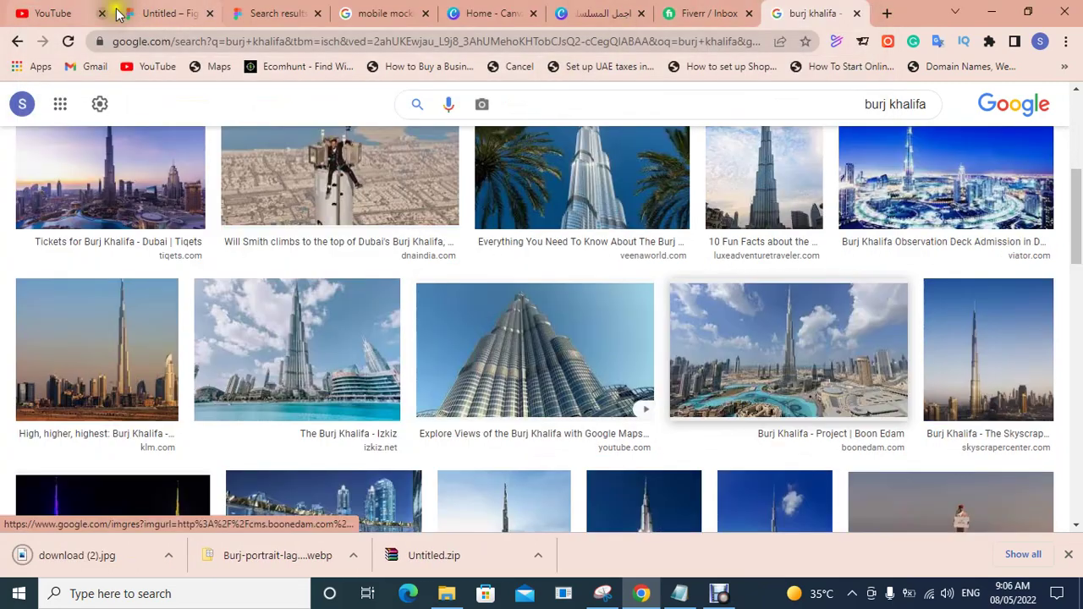
left_click(161, 13)
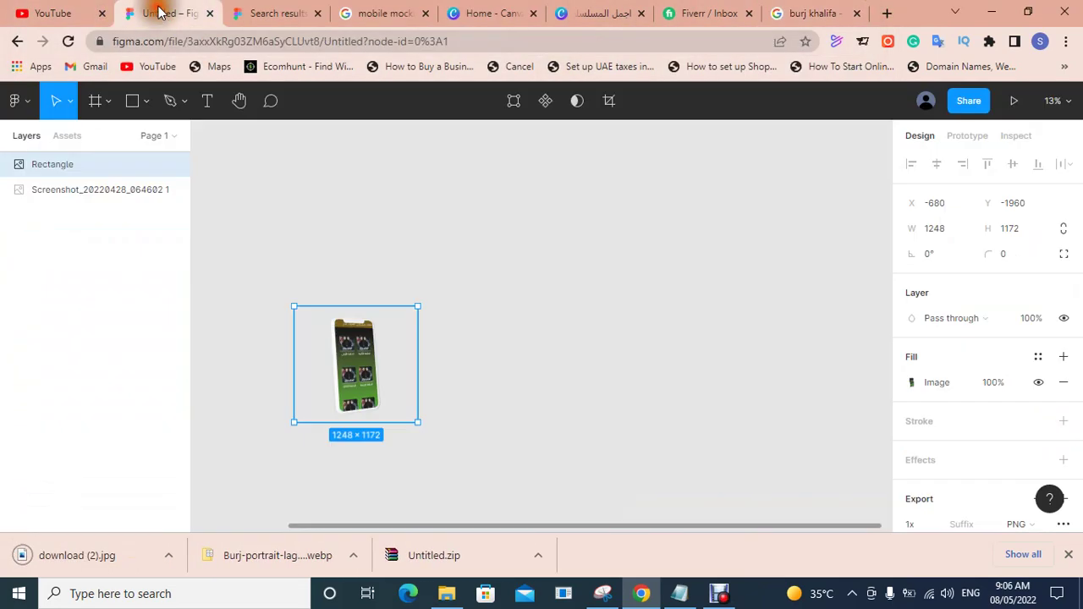
Step: Import download (2) onto the canvas, resize it to 3224×2496, then delete it
left_click(446, 595)
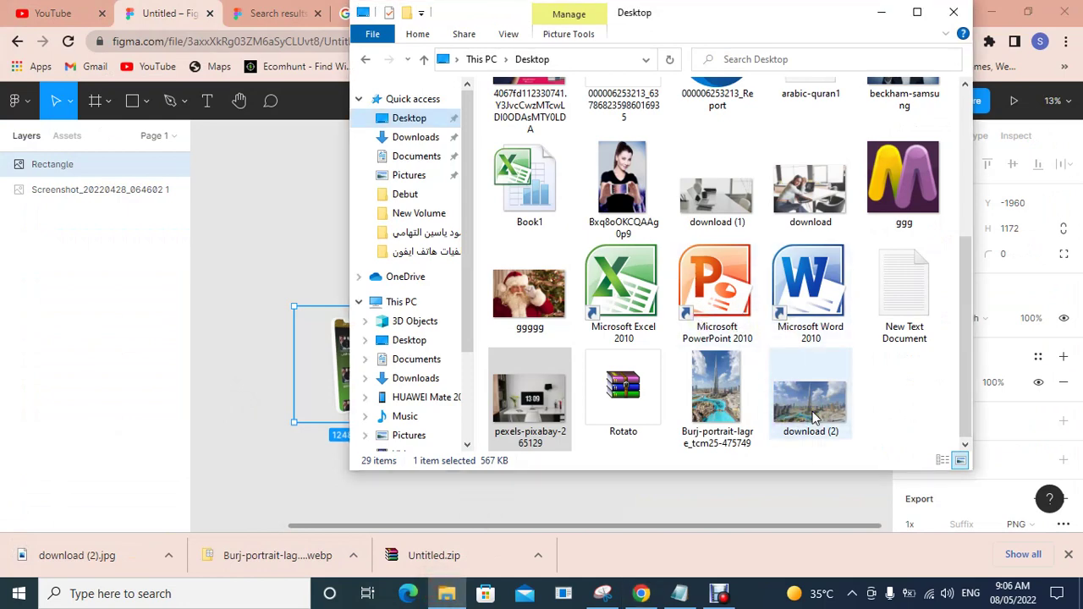
mouse_move(813, 418)
left_mouse_down()
mouse_move(714, 421)
mouse_move(292, 269)
left_mouse_up()
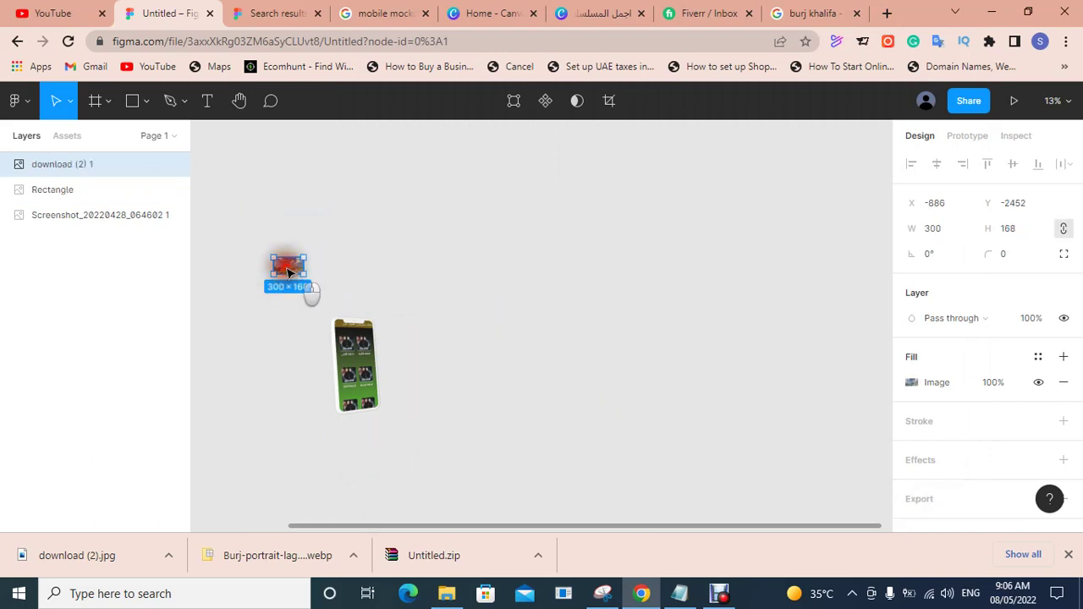
mouse_move(287, 269)
left_mouse_down()
mouse_move(561, 256)
mouse_move(744, 431)
left_mouse_up()
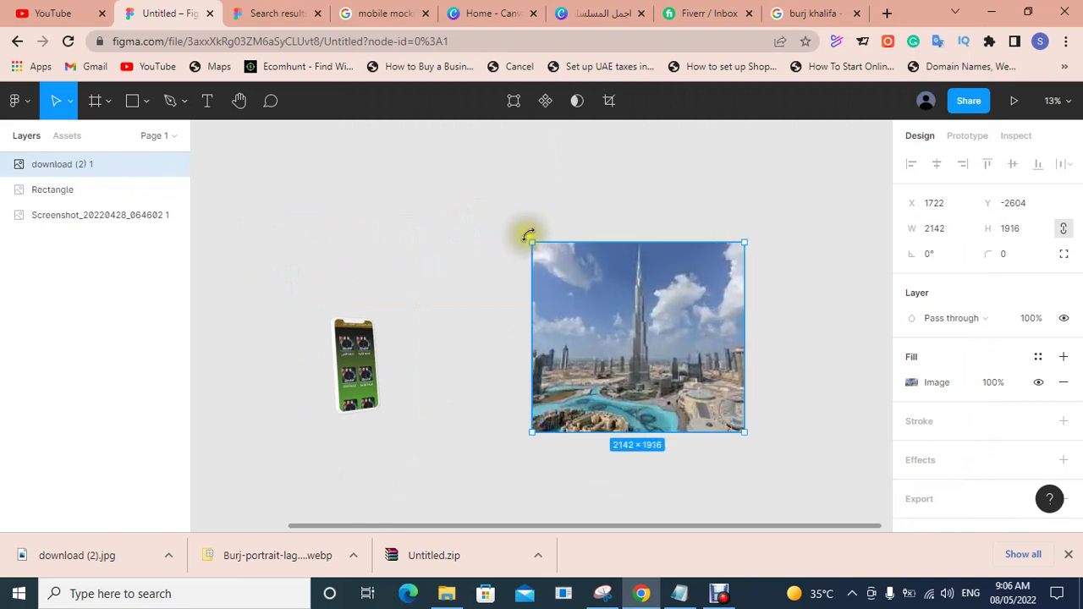
left_click_drag(529, 241, 424, 184)
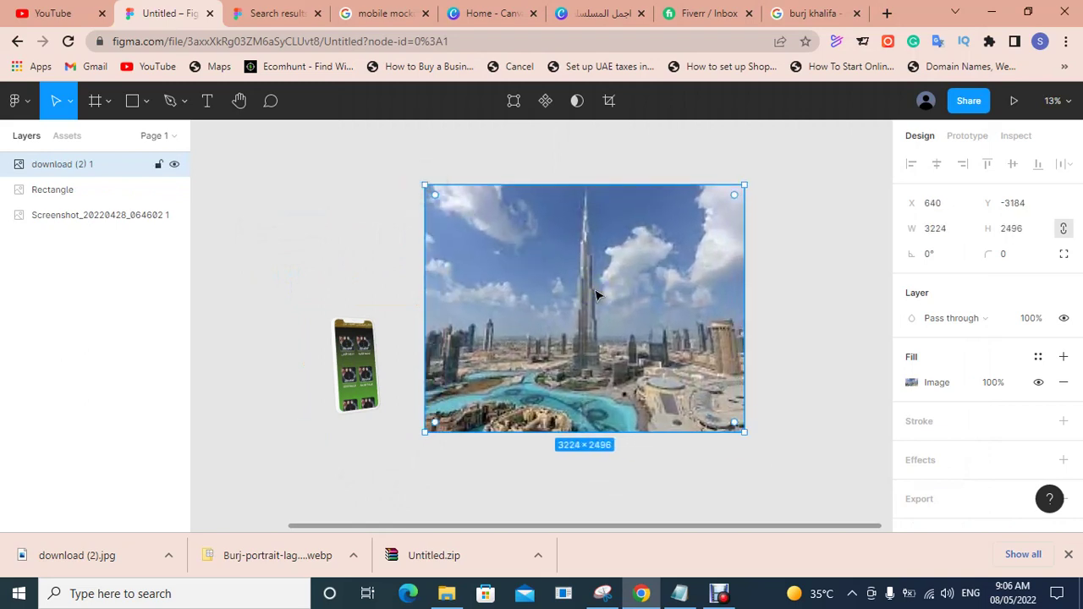
key("Delete")
left_click(837, 14)
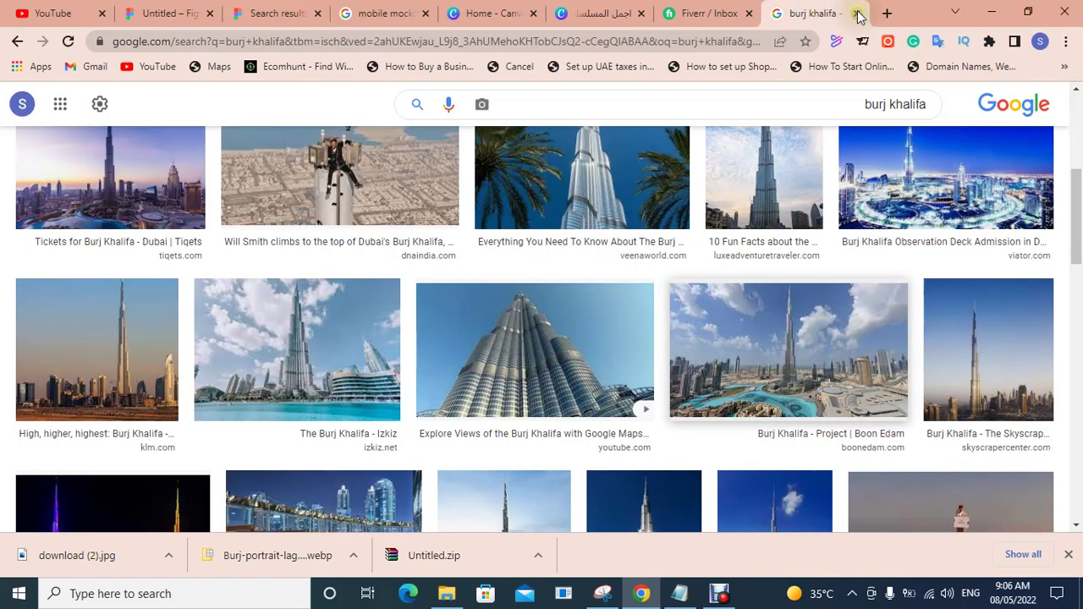
Step: Search for 'pixels' in a new browser tab and open the Pexels website
left_click(886, 14)
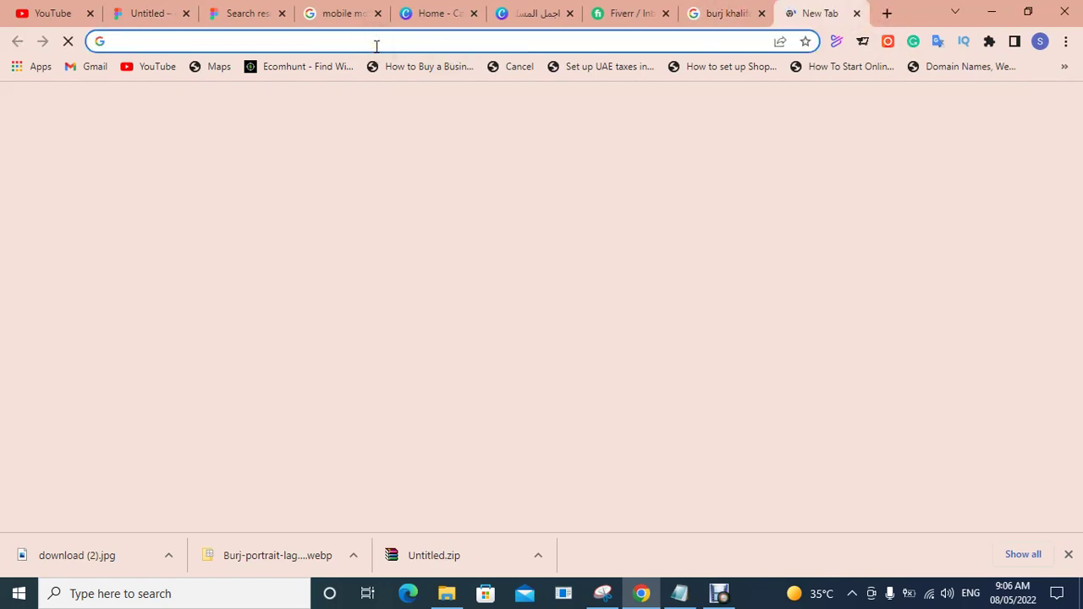
type("pixe")
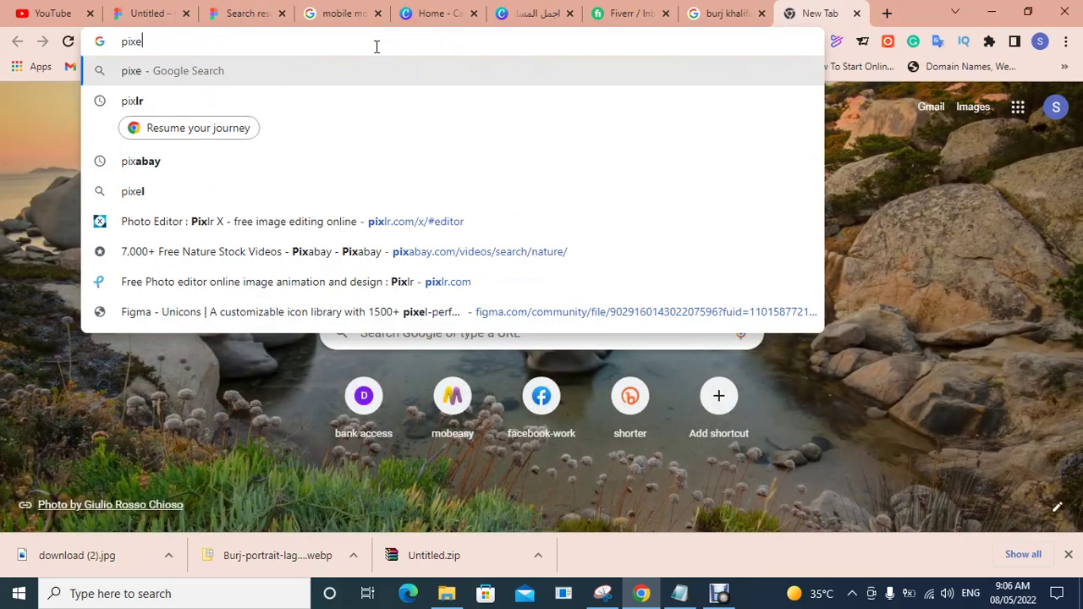
type("ls")
key("Return")
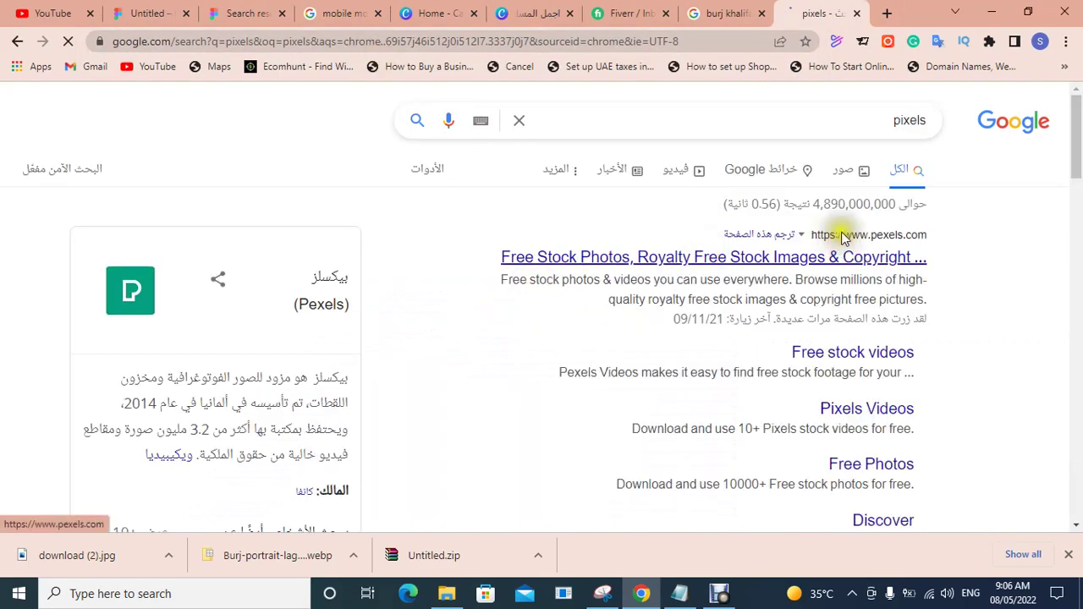
left_click(844, 237)
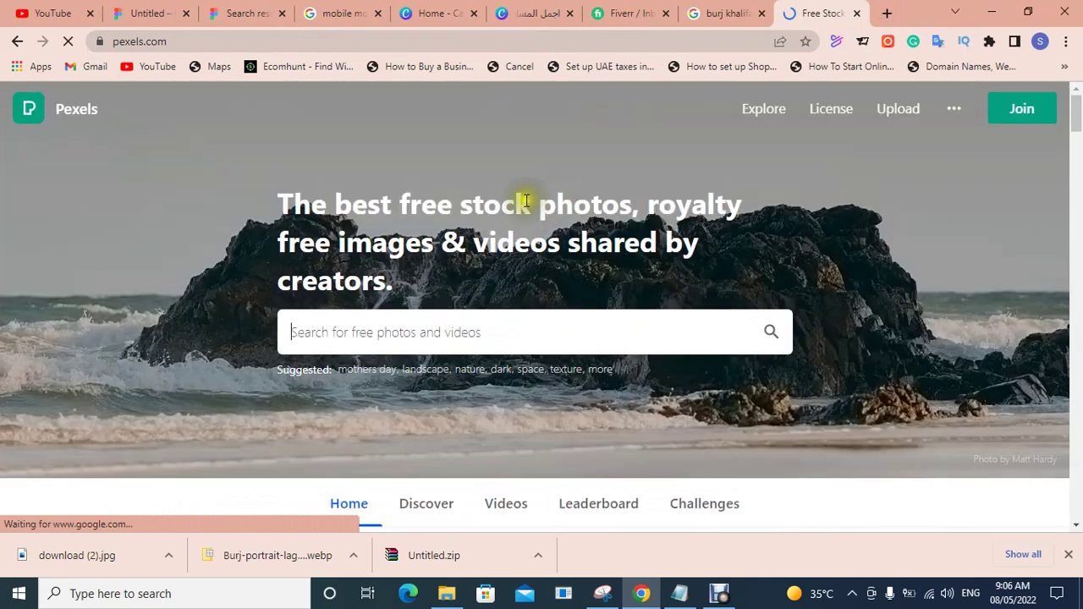
Step: Search Pexels for Burj Khalifa and download the left tower photo
left_click(468, 327)
type("burj k")
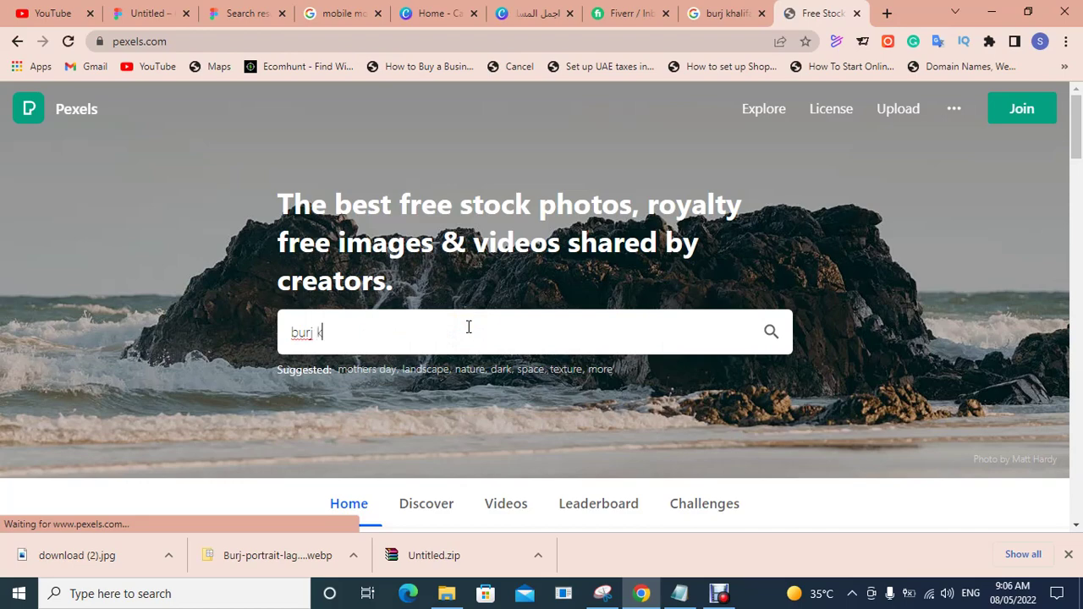
type("halifa")
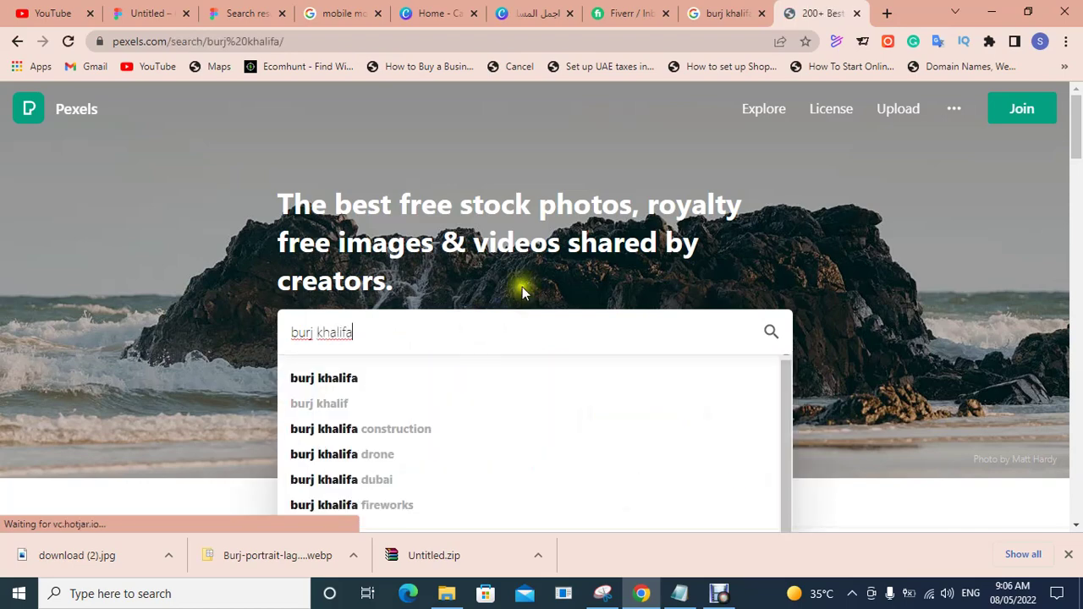
key("Return")
scroll(546, 235, "down", 2)
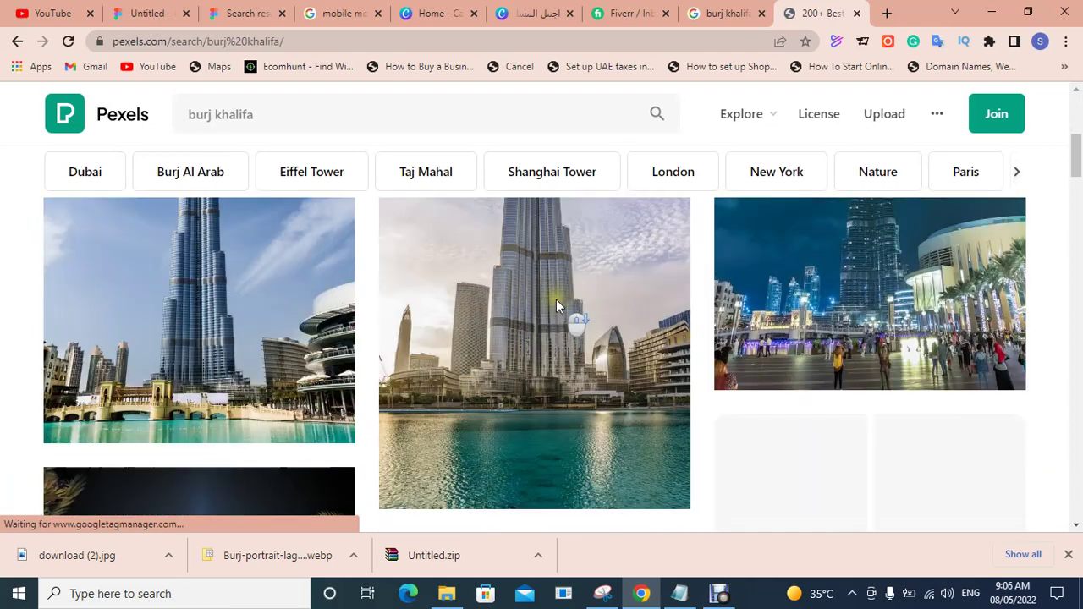
scroll(556, 299, "down", 2)
scroll(556, 294, "up", 2)
left_click(260, 330)
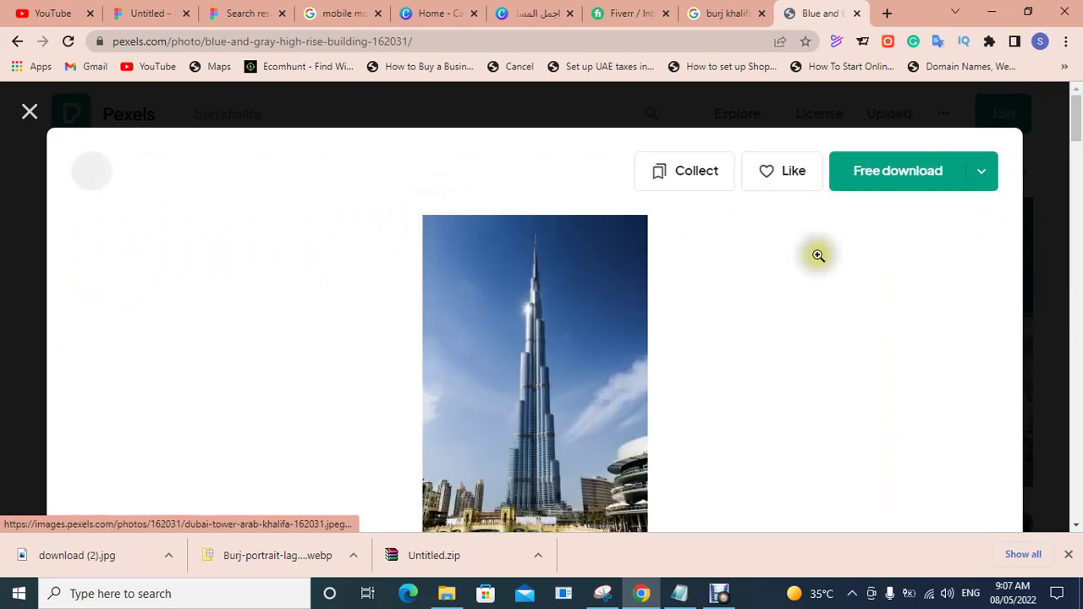
left_click(935, 173)
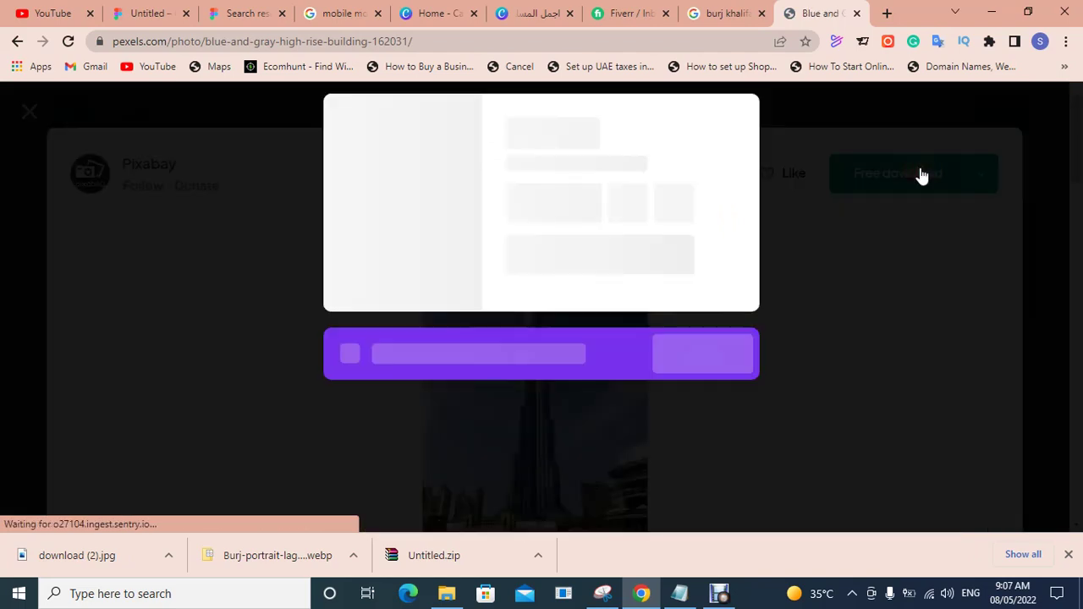
Step: Locate pexels-pixabay-162031 in Downloads and drag it toward the Figma tab
left_click(447, 593)
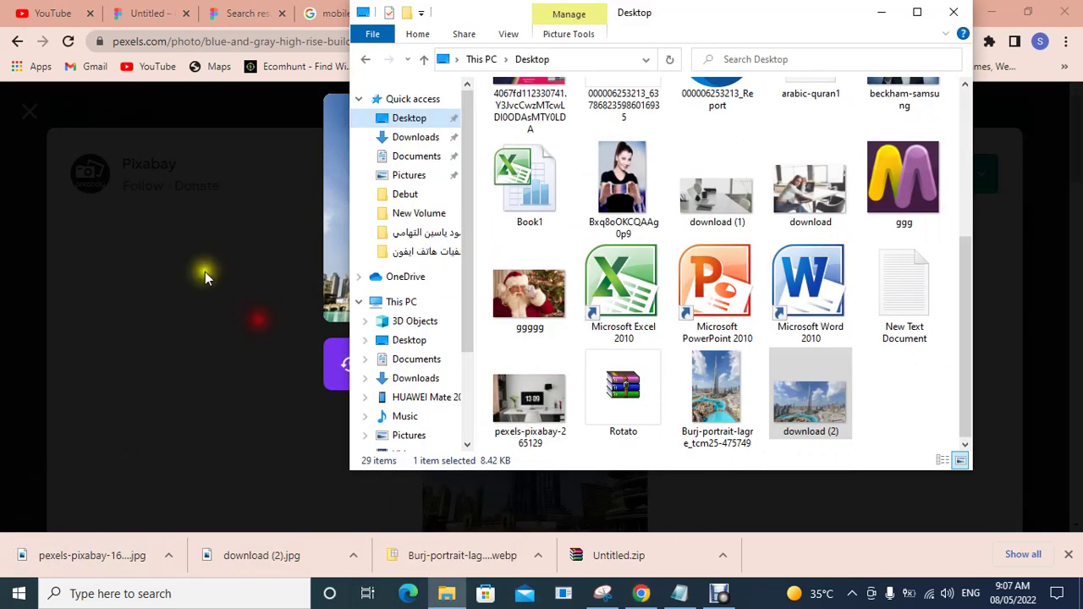
left_click(417, 137)
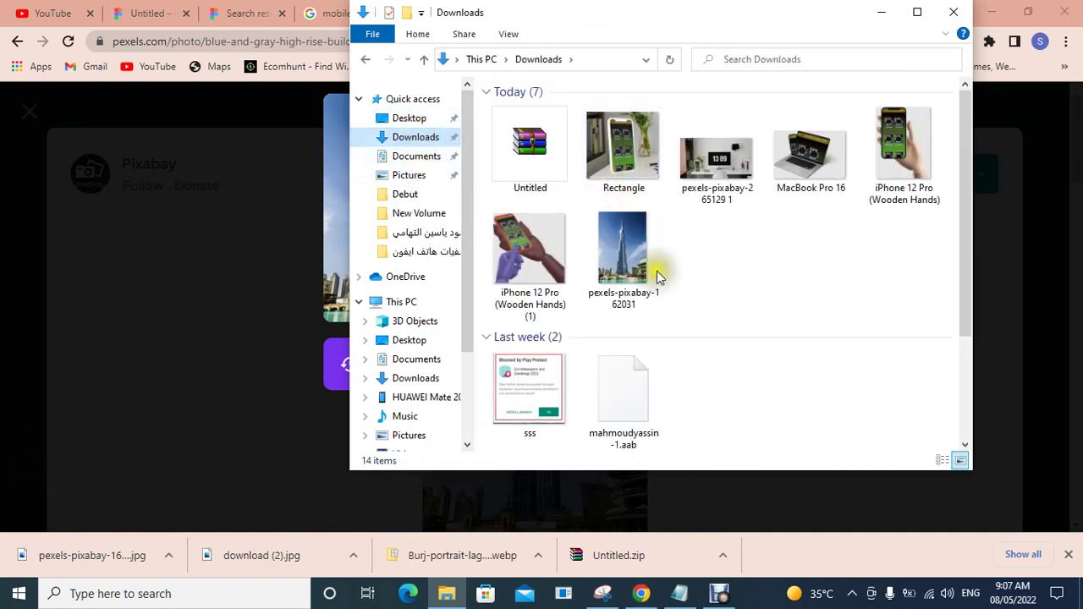
left_click(623, 242)
left_click_drag(623, 243, 423, 575)
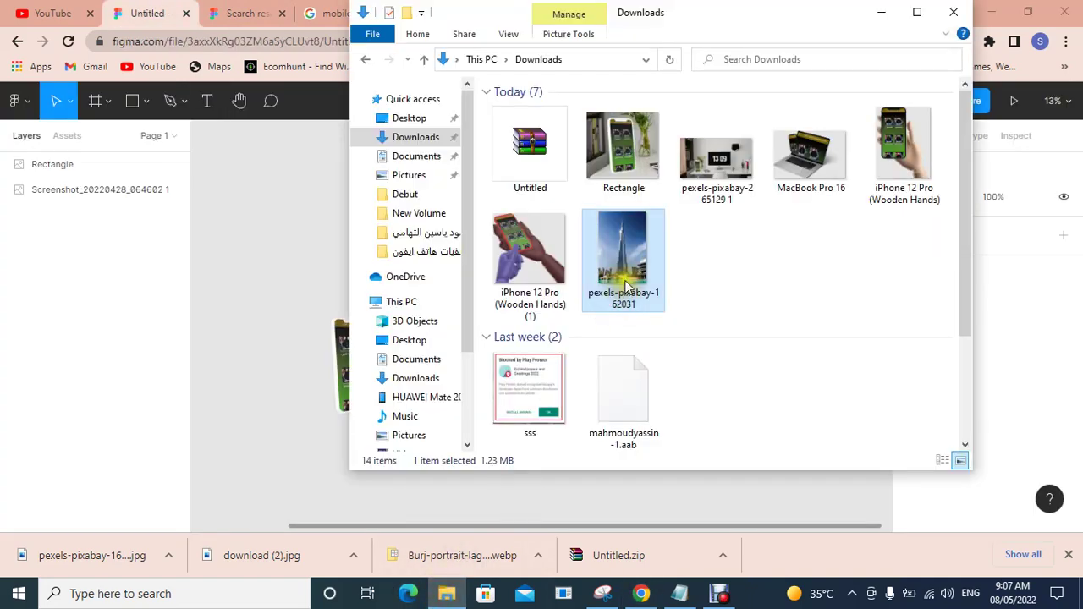
Step: Drop the Pexels tower photo right of the phone mockup and enlarge it to 2912×4032
mouse_move(423, 576)
left_mouse_down()
mouse_move(368, 254)
mouse_move(310, 242)
left_mouse_up()
left_click_drag(423, 284, 556, 292)
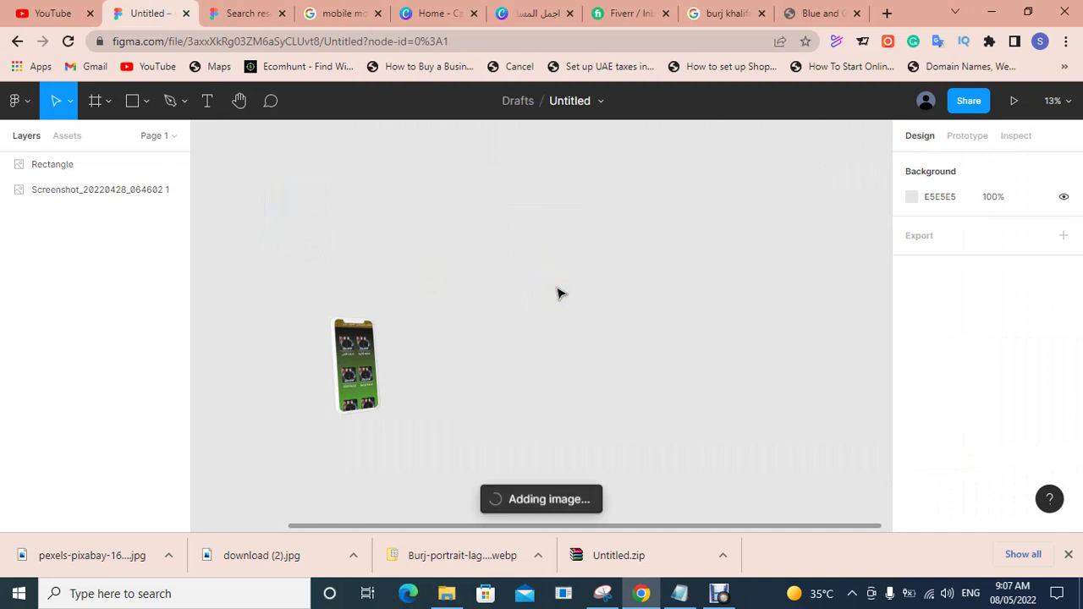
left_click(1067, 554)
left_click_drag(372, 254, 675, 313)
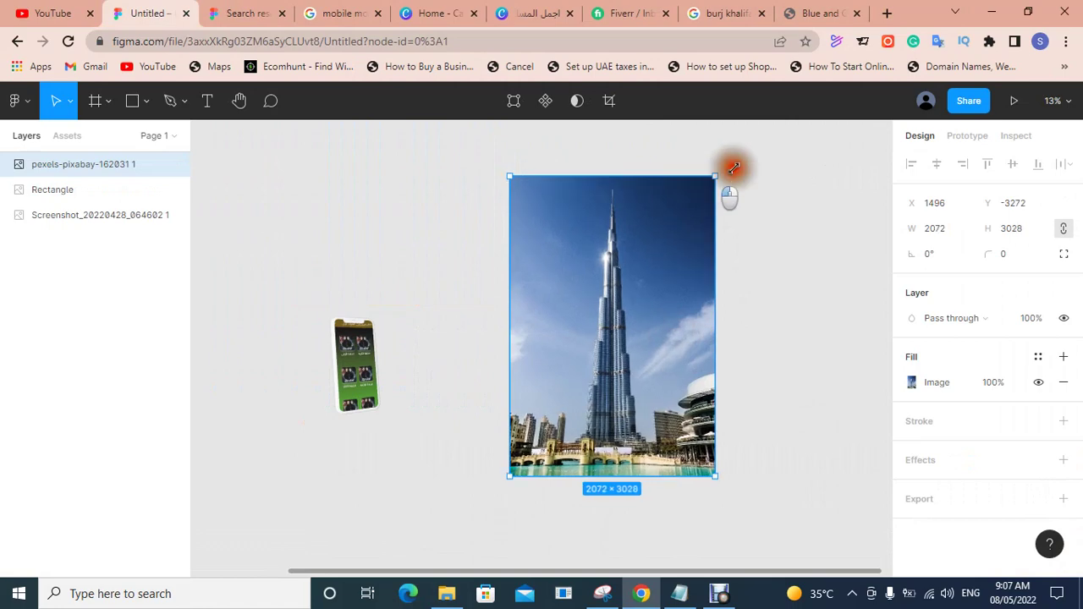
left_click_drag(709, 180, 766, 157)
left_click_drag(506, 480, 478, 554)
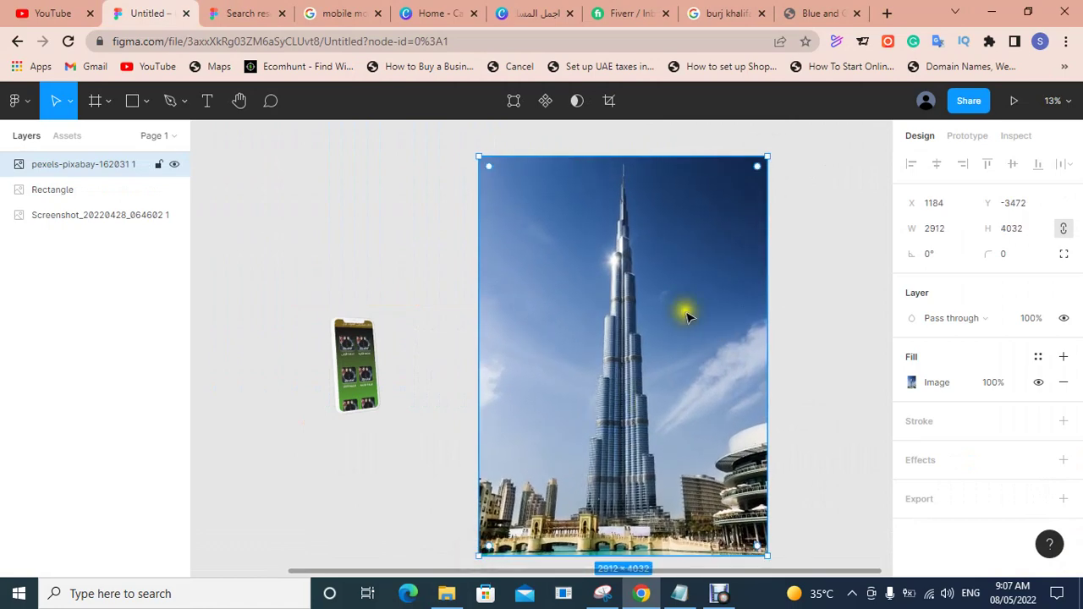
mouse_move(385, 356)
left_mouse_down()
mouse_move(573, 344)
mouse_move(426, 348)
left_mouse_up()
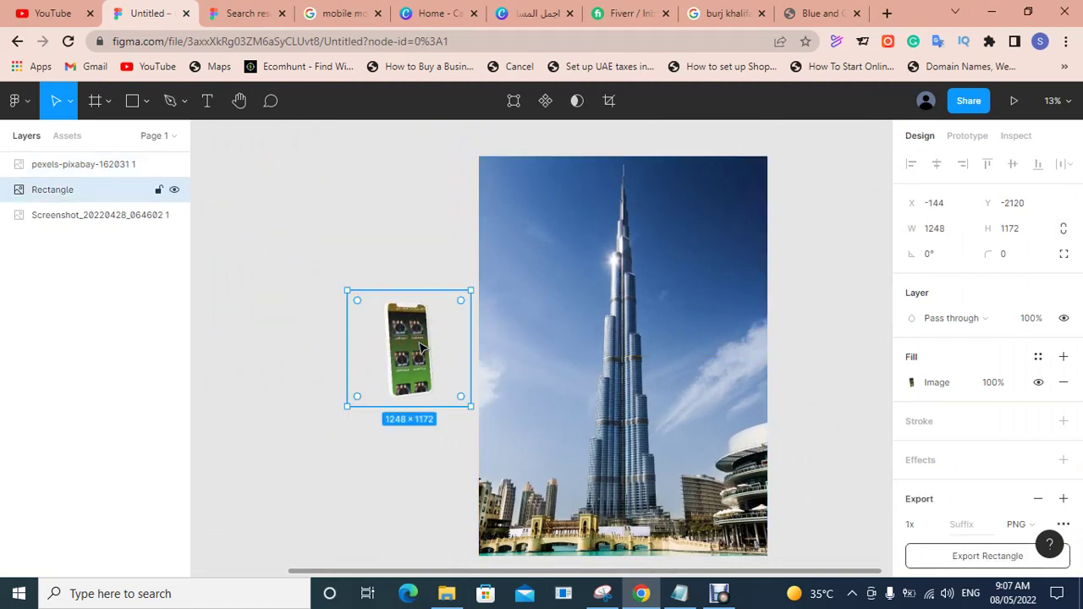
Step: Bring the phone mockup to front over the tower's upper left, sized 1728×2024
right_click(420, 347)
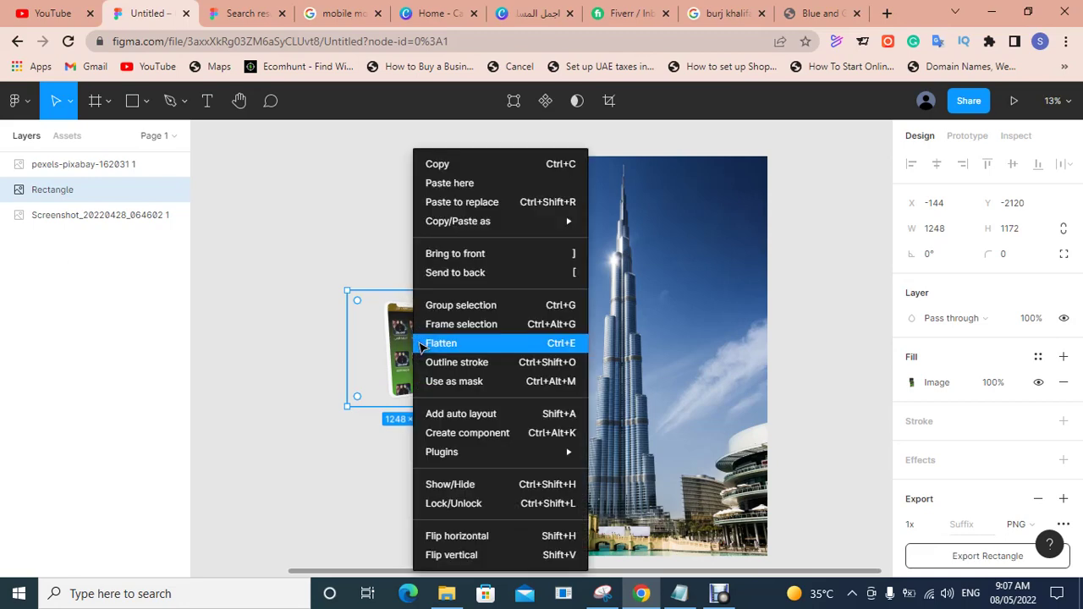
left_click(461, 260)
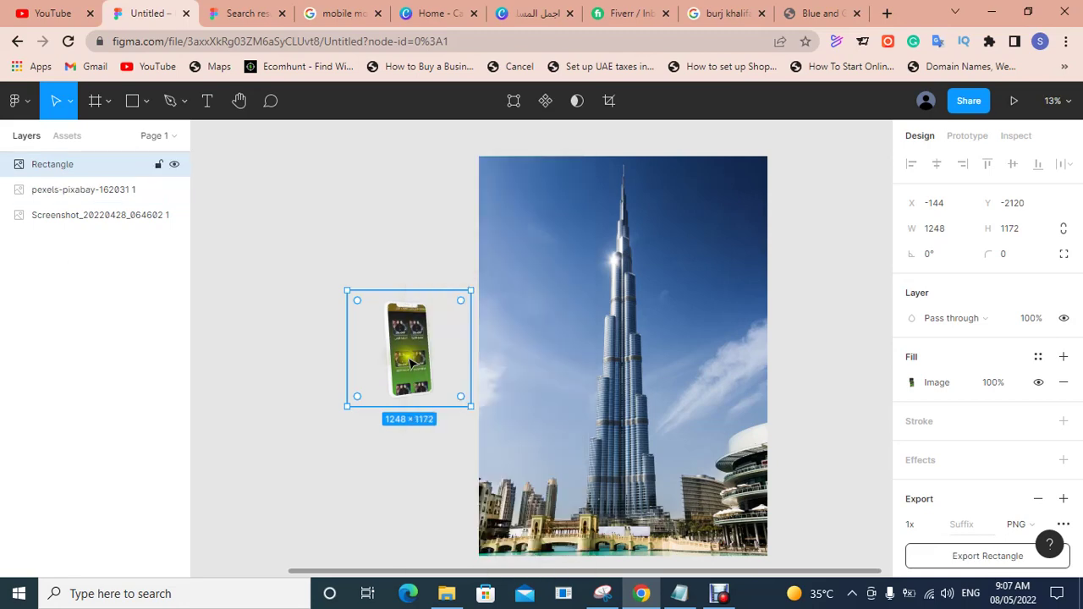
left_click_drag(397, 366, 543, 424)
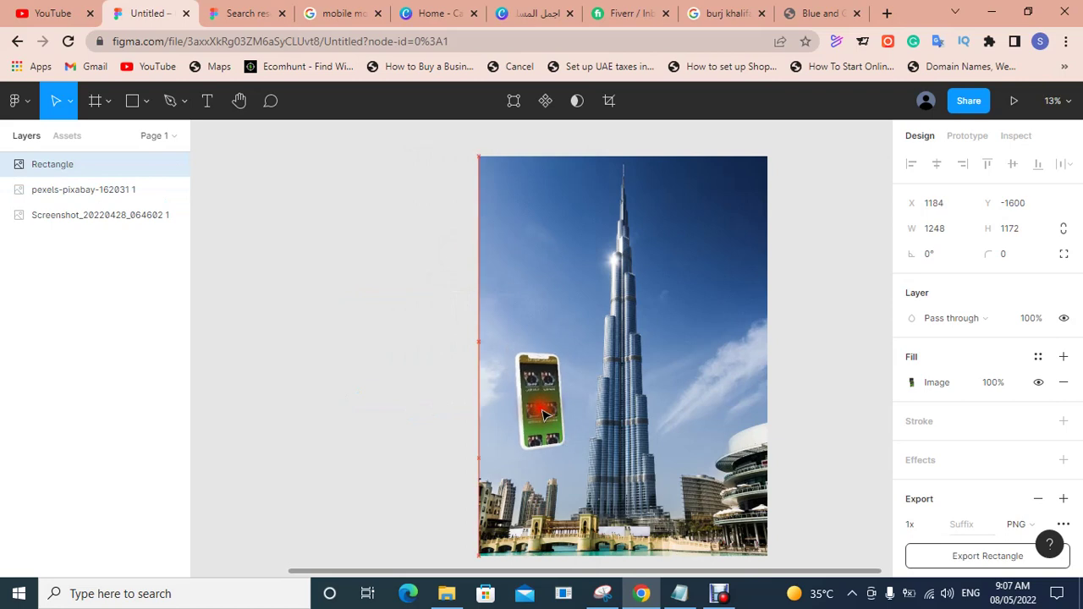
left_click_drag(602, 343, 637, 279)
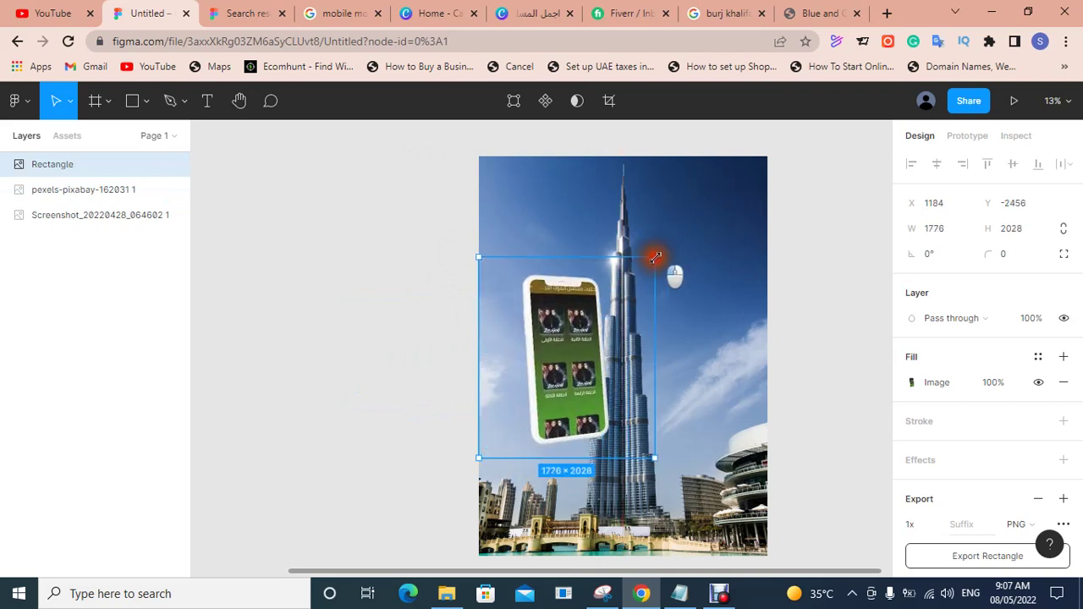
left_click_drag(549, 387, 533, 309)
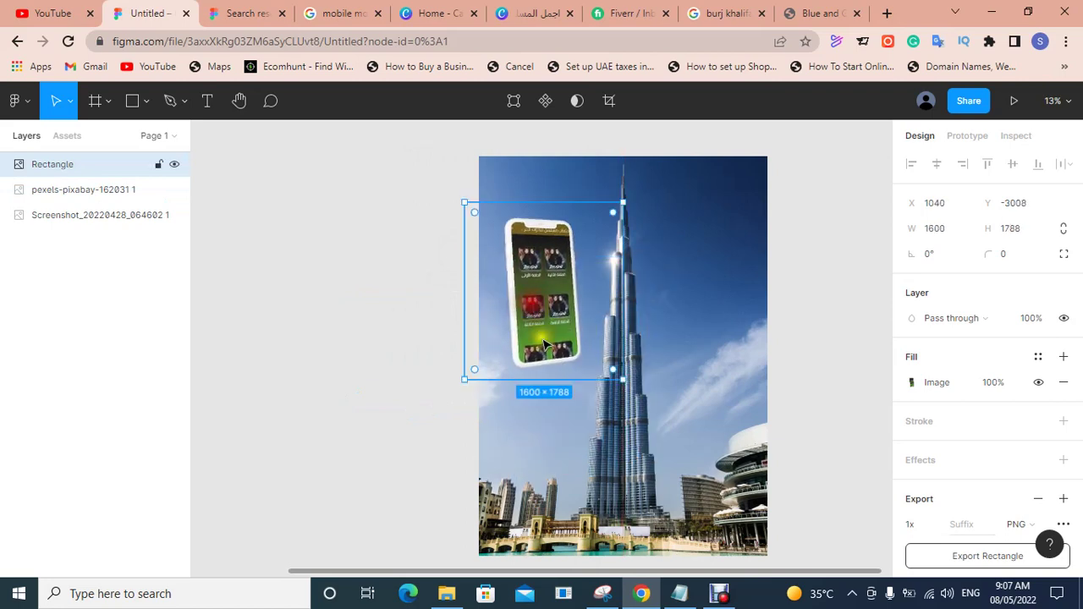
left_click_drag(626, 392, 636, 405)
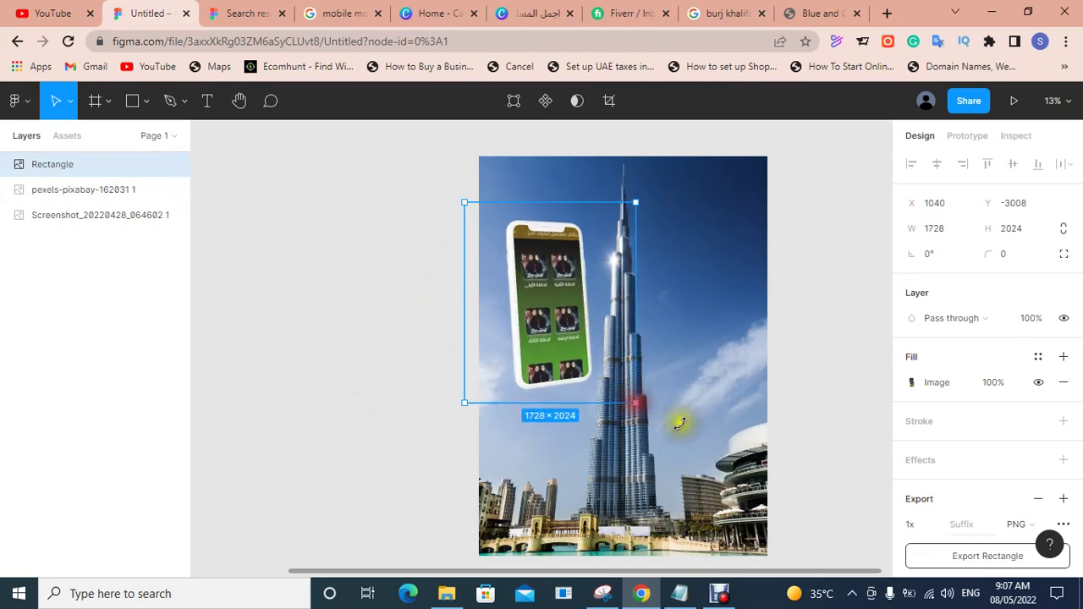
left_click(829, 293)
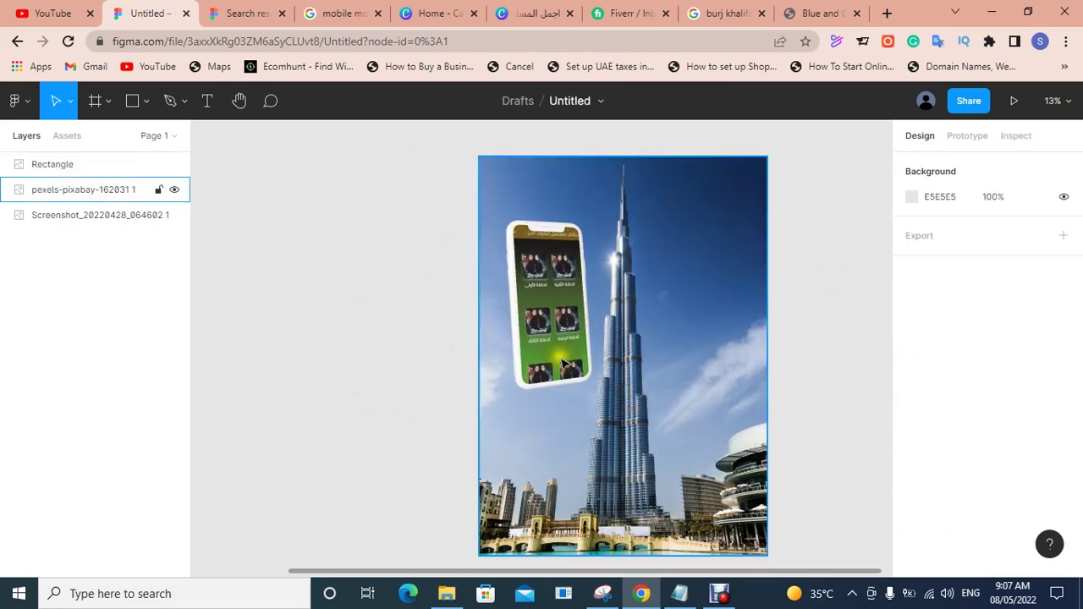
Step: Round the phone mockup's corners to 314 and nudge the tower photo upward
left_click(514, 340)
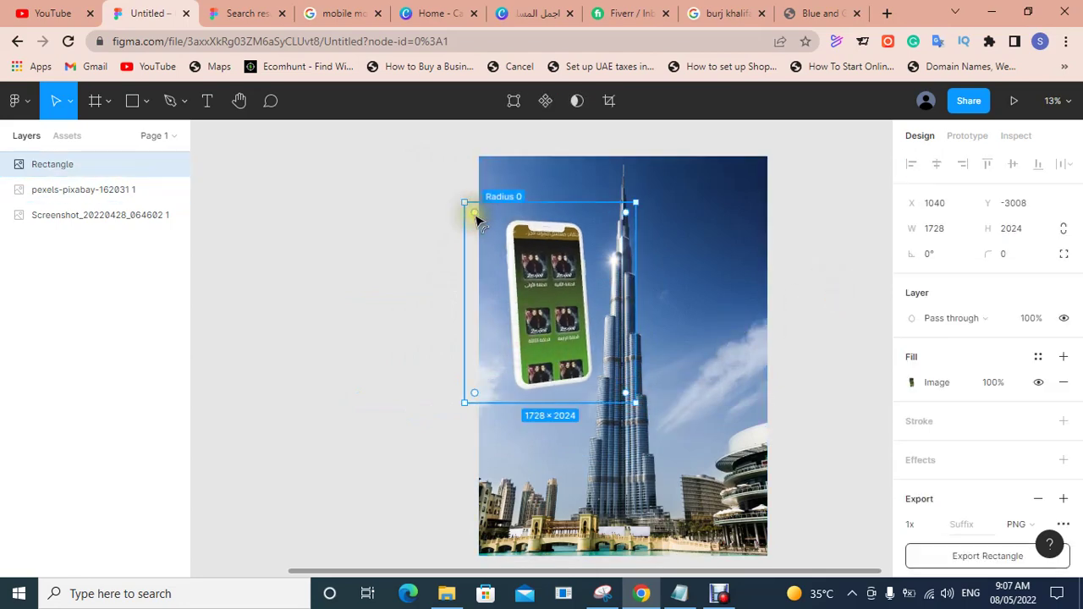
left_click_drag(475, 218, 495, 243)
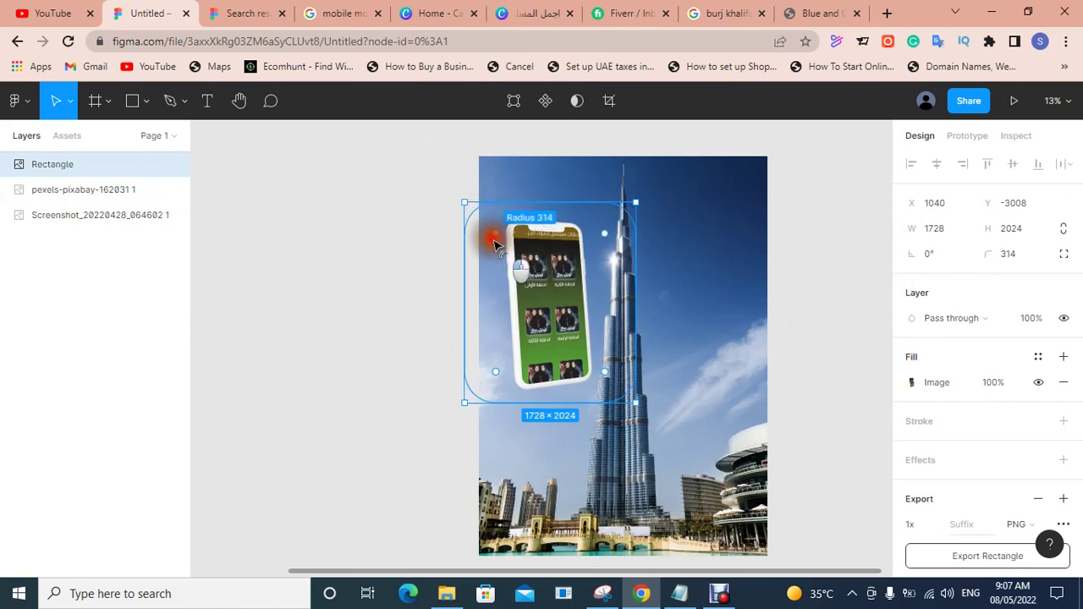
left_click(711, 322)
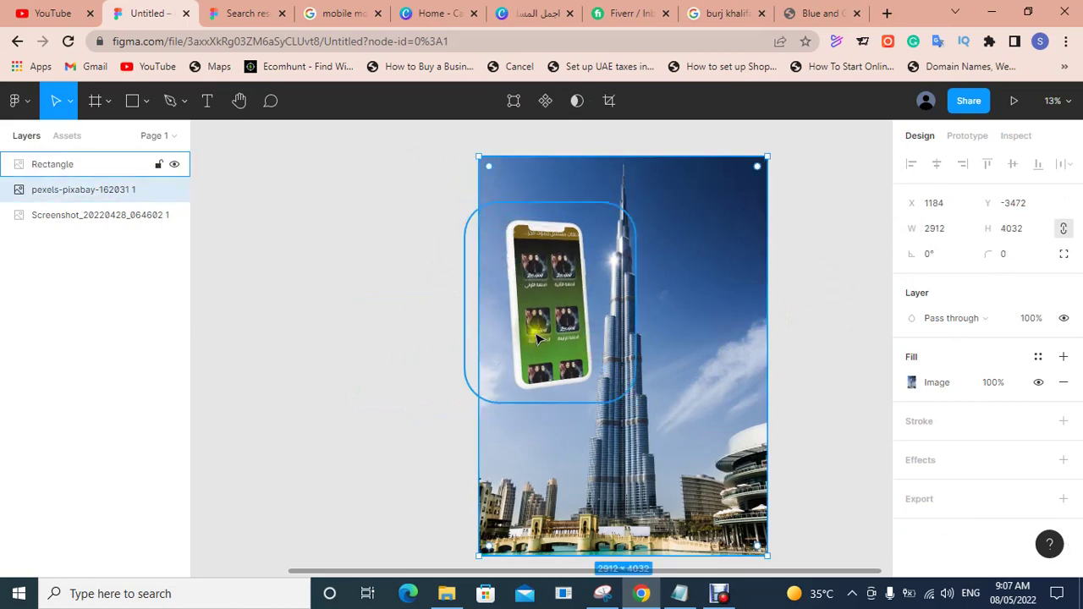
mouse_move(536, 335)
left_mouse_down()
mouse_move(539, 296)
mouse_move(541, 313)
left_mouse_up()
left_click(800, 330)
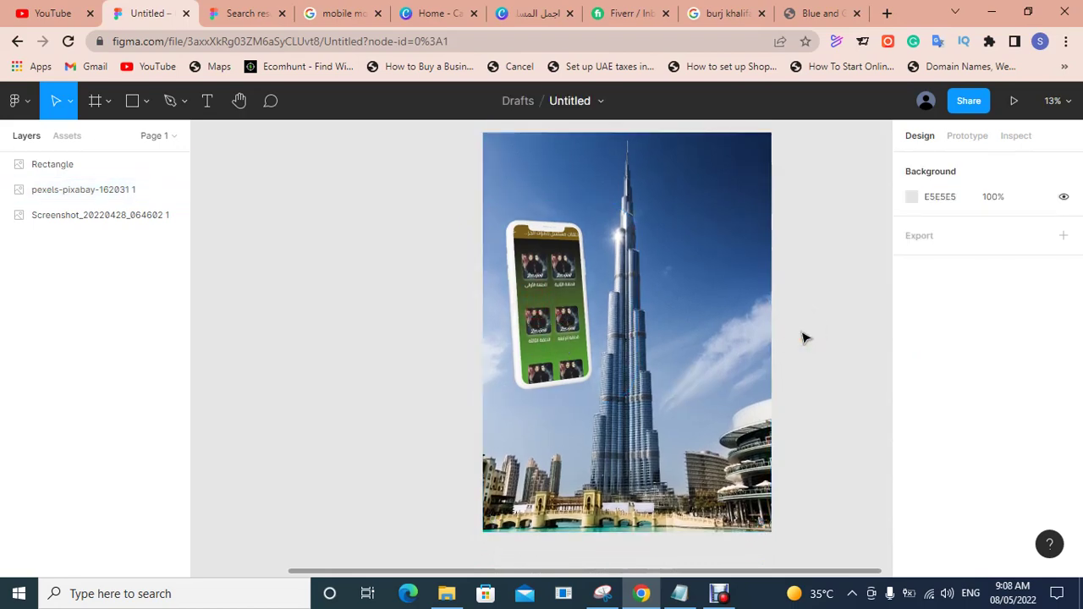
Step: Paste a copy of the phone mockup onto the tower's right side at X 2680, Y -3048
left_click(546, 324)
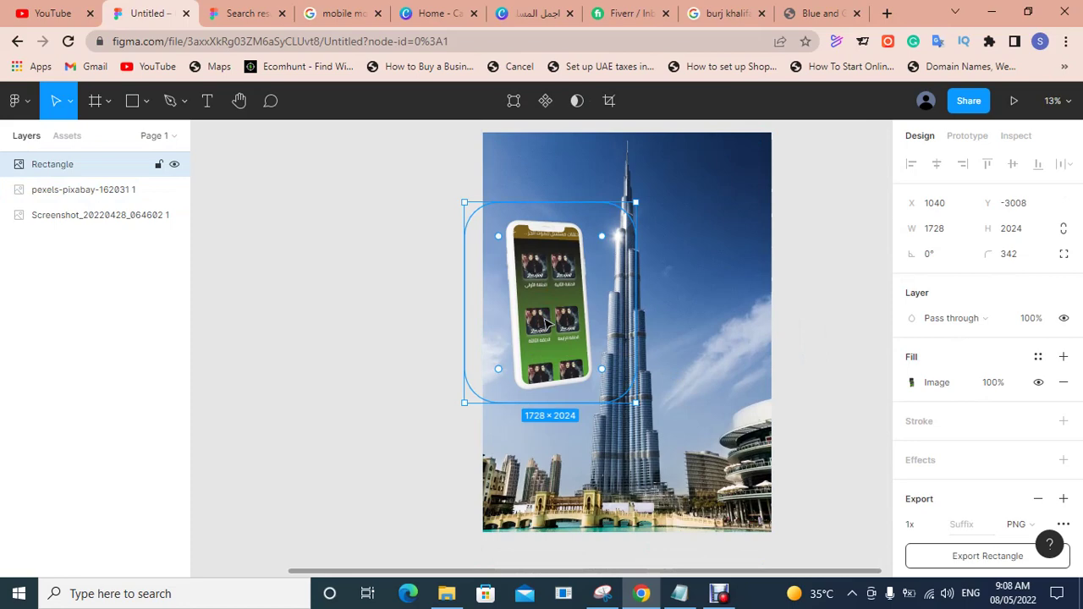
key("ctrl+v")
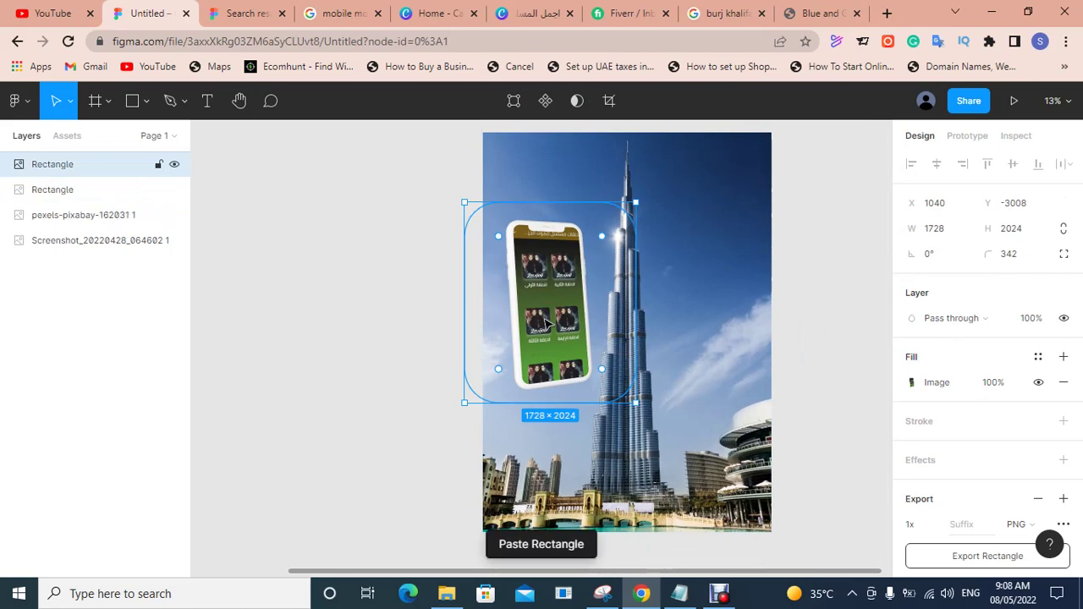
left_click_drag(552, 329, 717, 328)
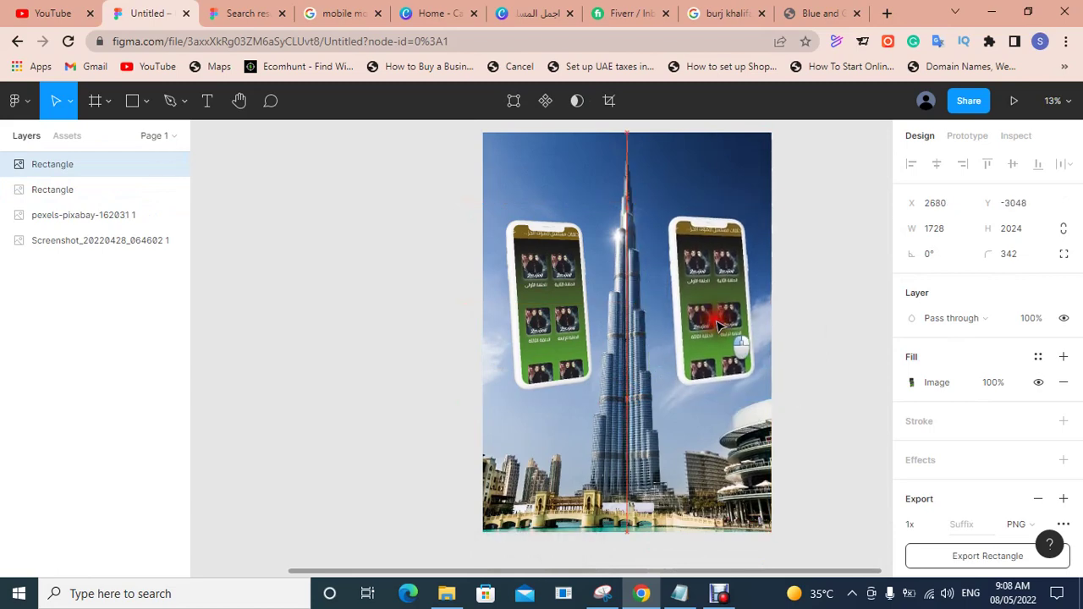
left_click(824, 314)
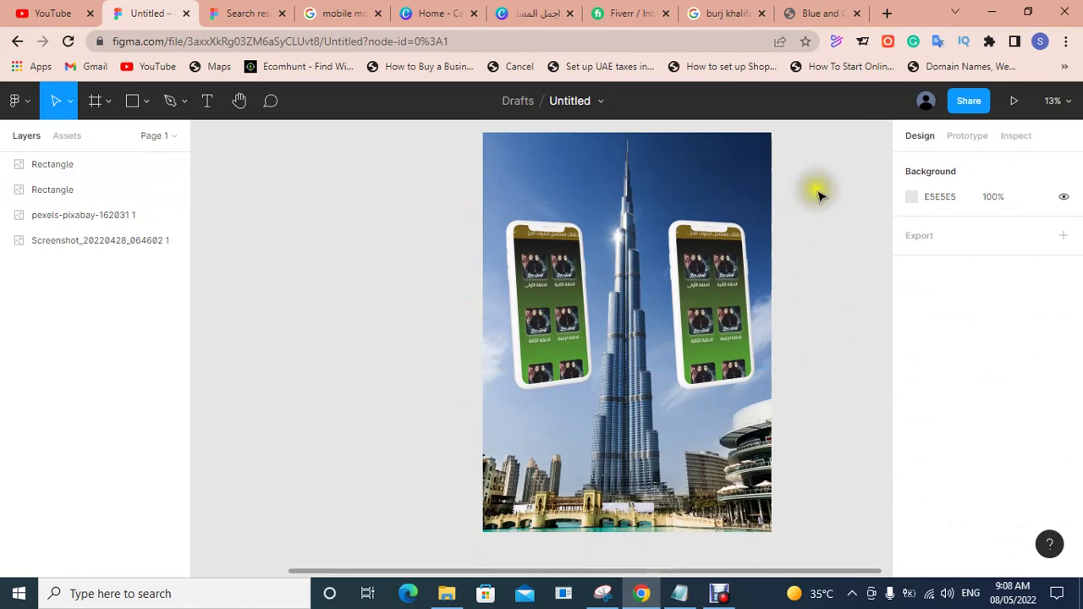
left_click_drag(829, 174, 456, 484)
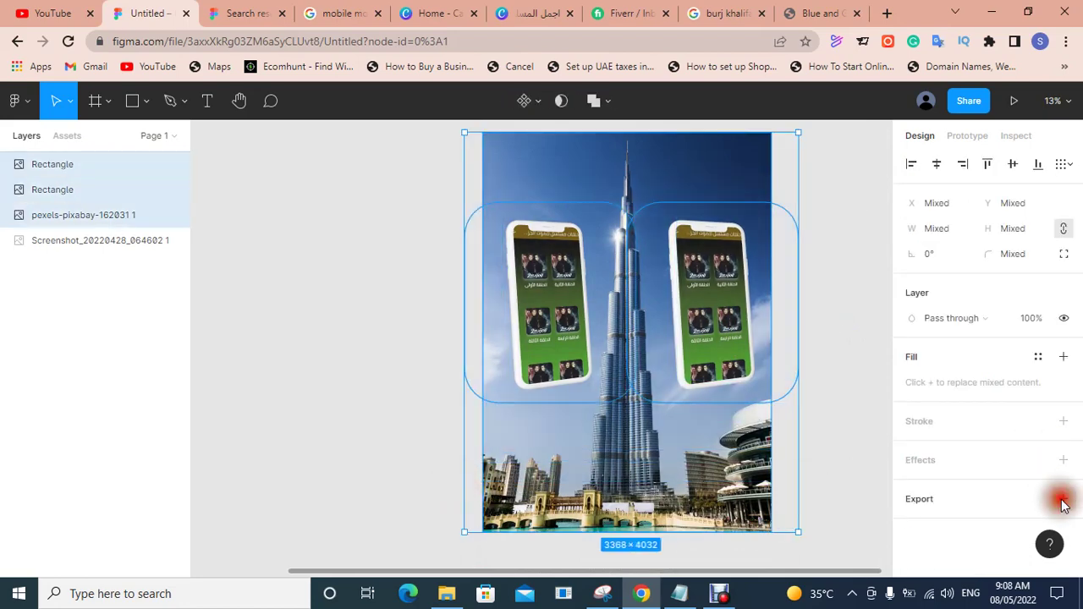
Step: Export the tower photo and both phones as one 1x PNG, including overlapping layers
left_click(1064, 498)
scroll(1007, 507, "down", 1)
left_click(1061, 480)
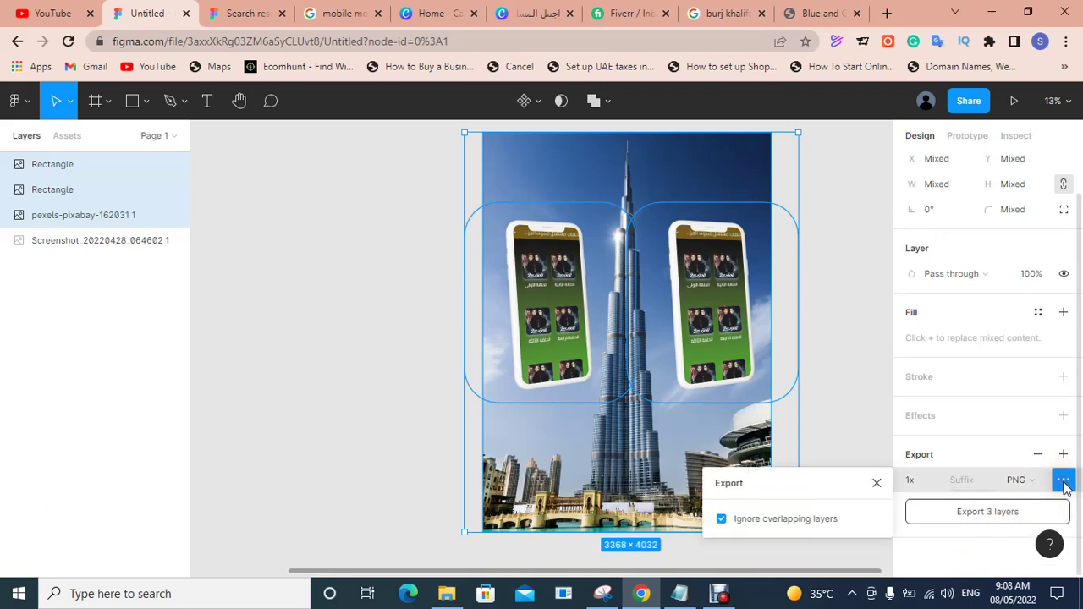
left_click(721, 519)
left_click(991, 511)
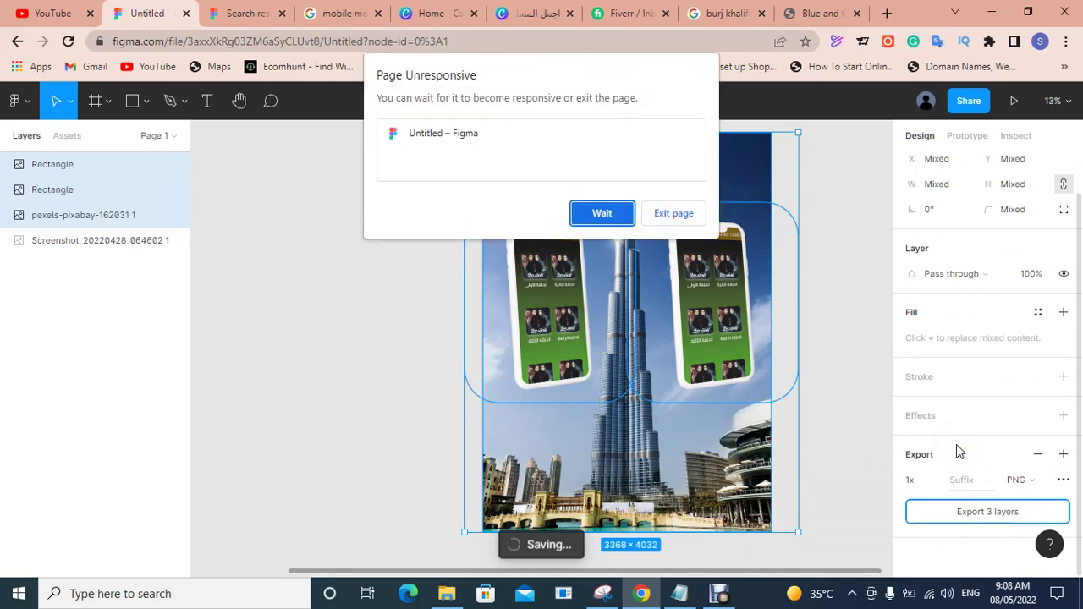
left_click(611, 210)
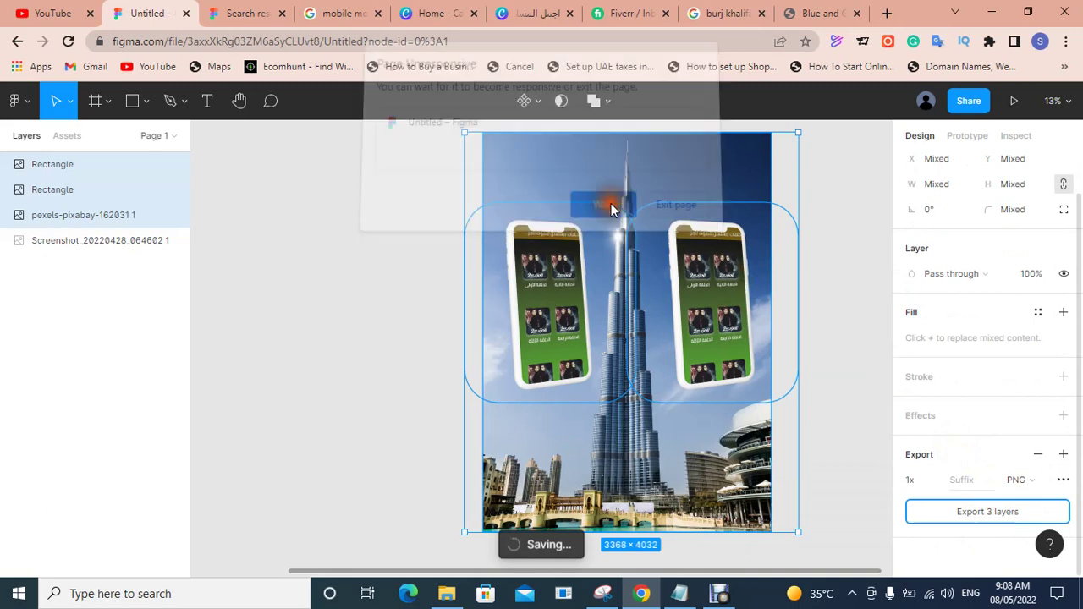